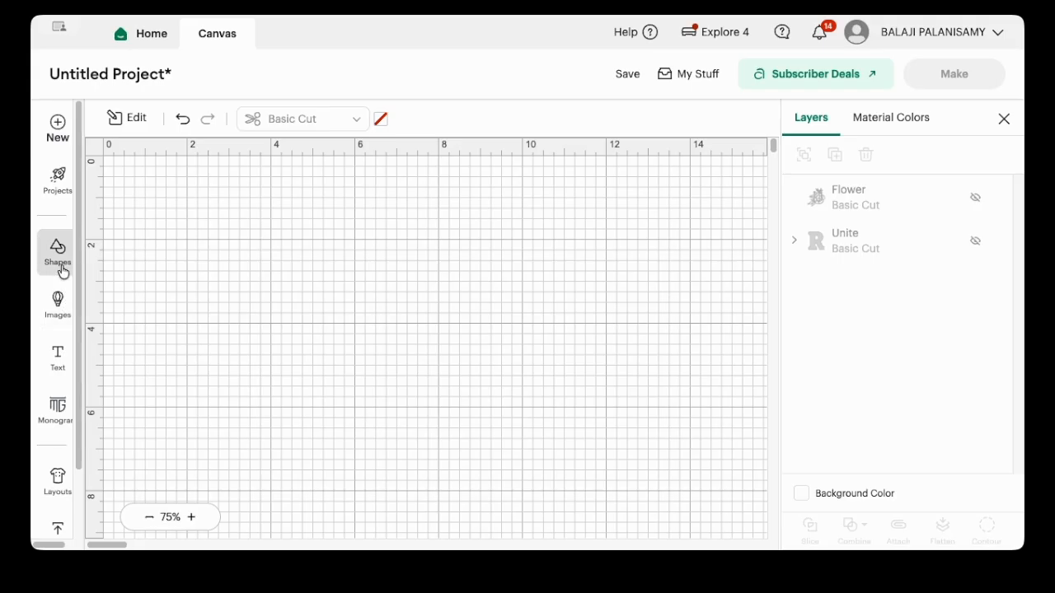
Search the image library for "r".
{"action": "left_click", "coordinate": [65, 263]}
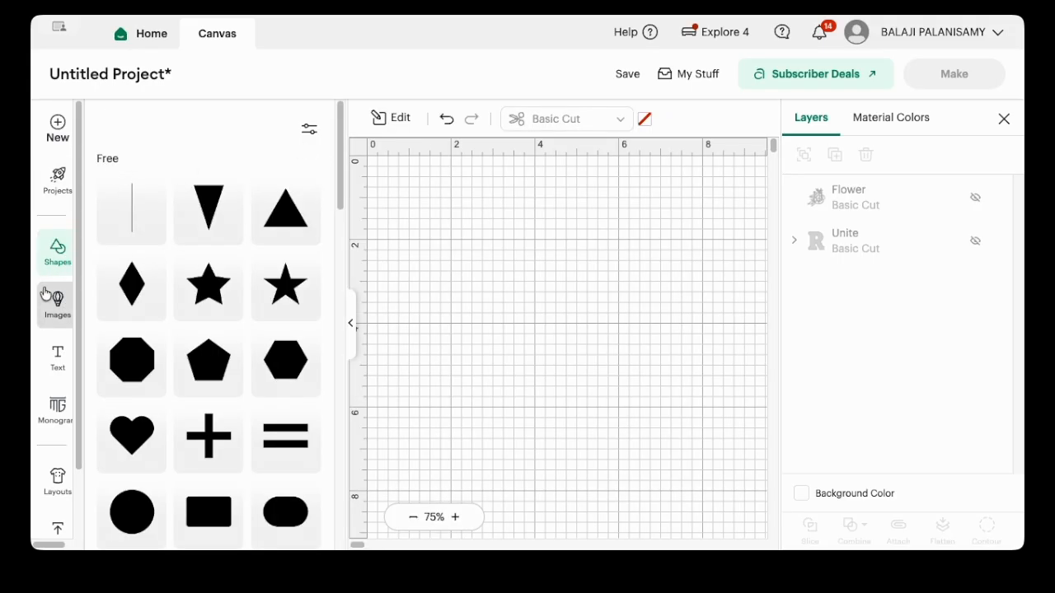
{"action": "left_click", "coordinate": [47, 314]}
{"action": "left_click", "coordinate": [240, 127]}
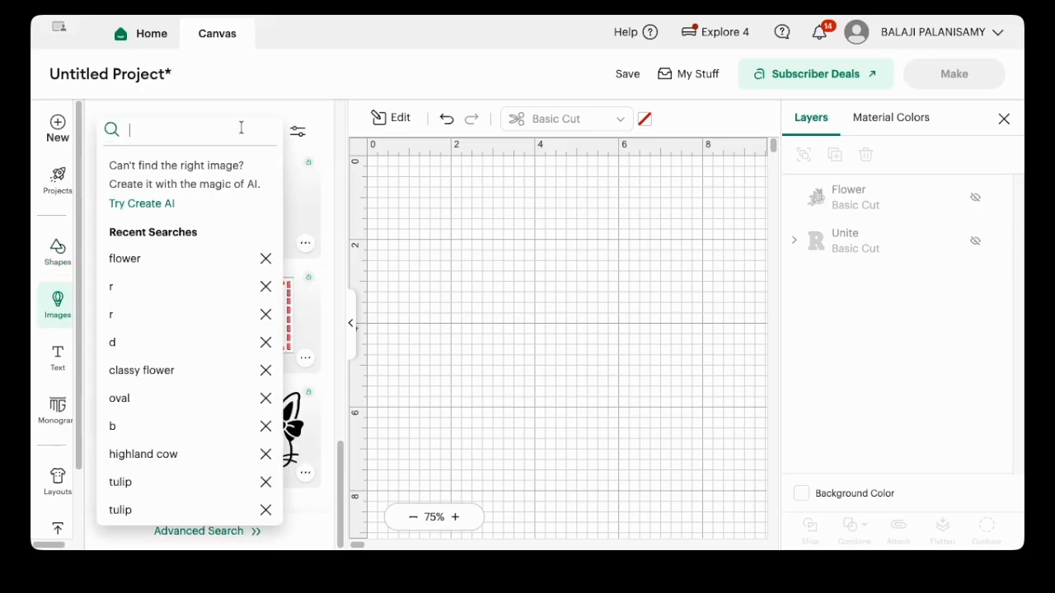
{"action": "type", "text": "r"}
{"action": "key", "text": "Return"}
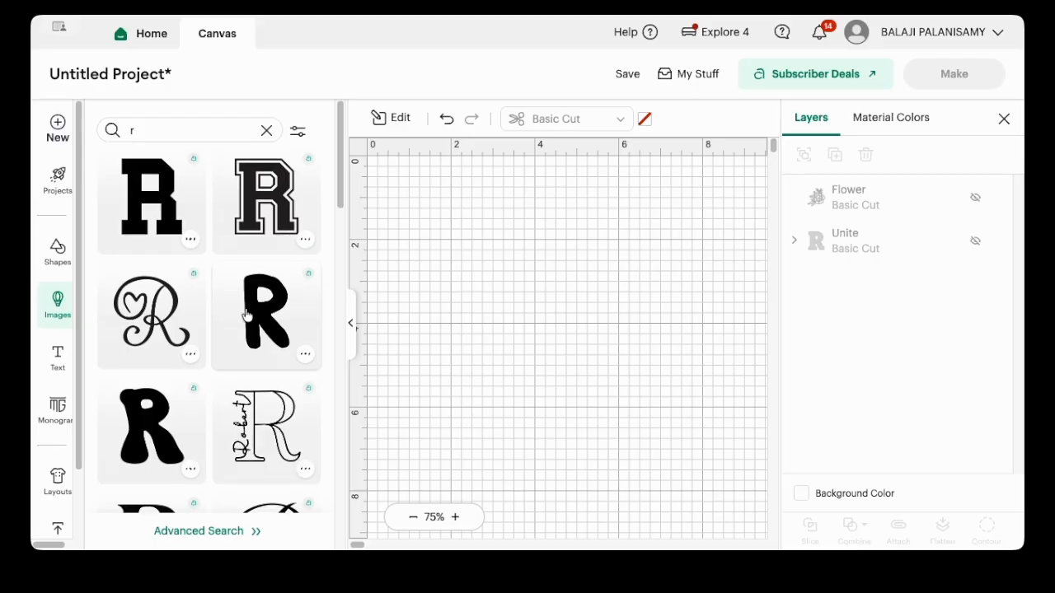
Add the orange serif letter R with the black outline from the image results to the canvas.
{"action": "scroll", "coordinate": [246, 314], "scroll_direction": "down", "scroll_amount": 10}
{"action": "scroll", "coordinate": [245, 314], "scroll_direction": "down", "scroll_amount": 10}
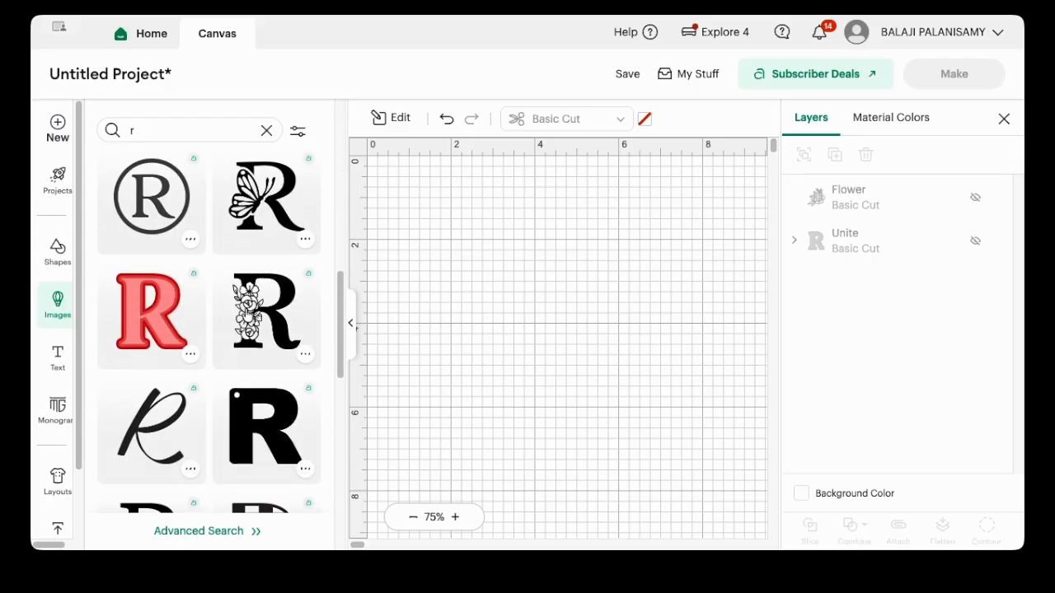
{"action": "scroll", "coordinate": [246, 315], "scroll_direction": "down", "scroll_amount": 2}
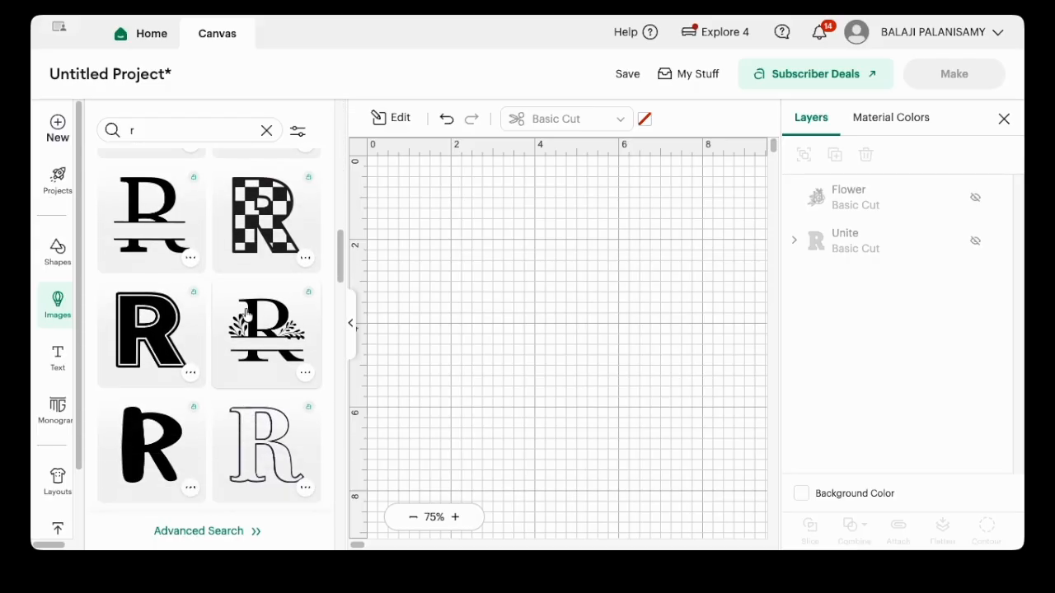
{"action": "scroll", "coordinate": [246, 315], "scroll_direction": "down", "scroll_amount": 10}
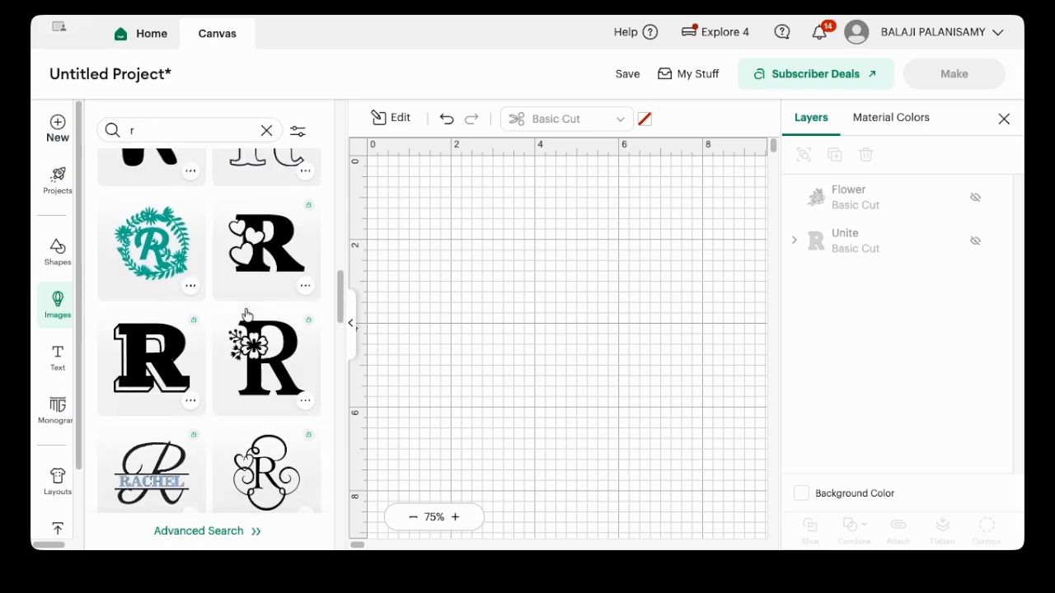
{"action": "left_click", "coordinate": [246, 314]}
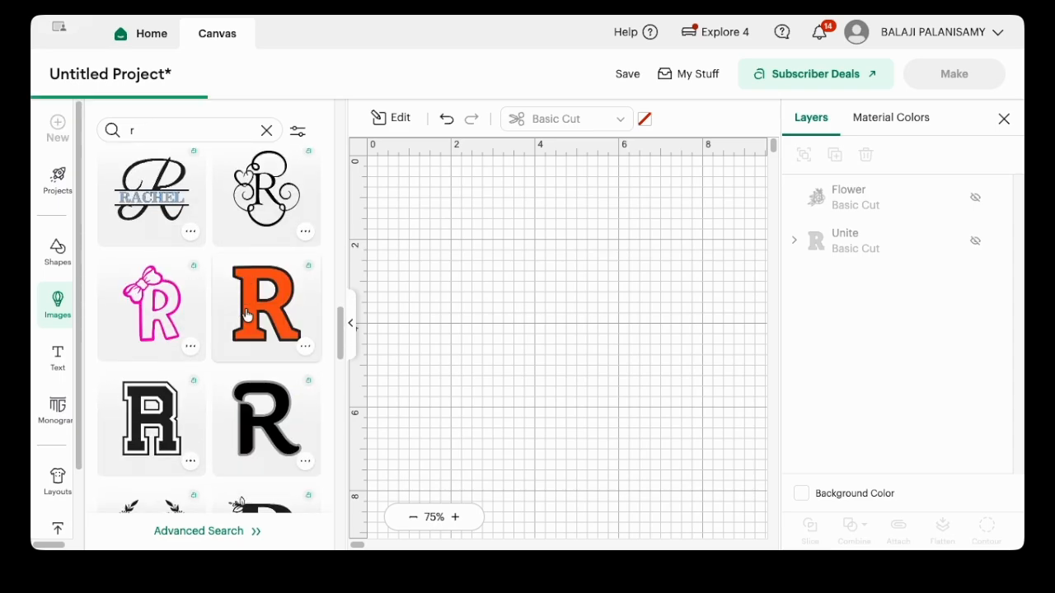
{"action": "left_click", "coordinate": [350, 330]}
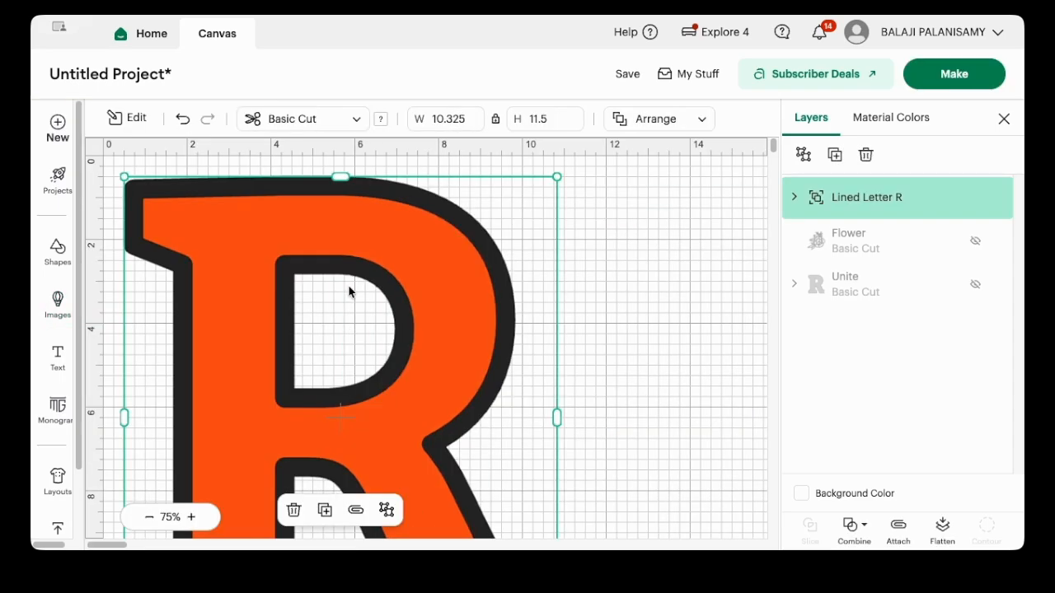
Shrink the letter R to about 4.34 x 4.83 in and place it at the canvas's upper-left corner.
{"action": "left_click_drag", "start_coordinate": [123, 170], "coordinate": [302, 374]}
{"action": "left_click_drag", "start_coordinate": [368, 410], "coordinate": [153, 177]}
{"action": "left_click_drag", "start_coordinate": [106, 443], "coordinate": [174, 358]}
{"action": "left_click_drag", "start_coordinate": [217, 272], "coordinate": [137, 269]}
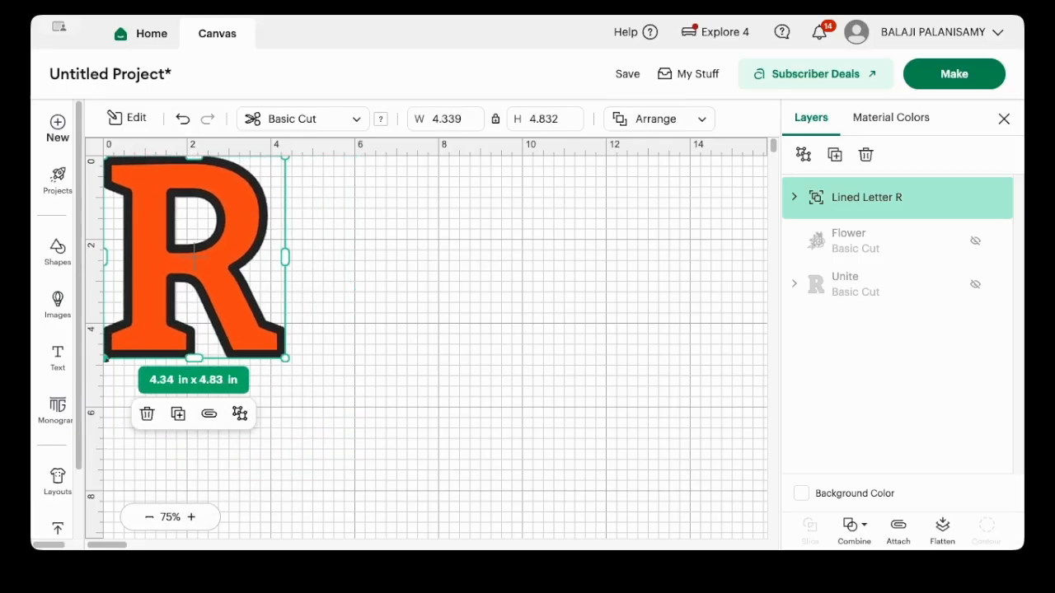
Ungroup the letter R and unite its layers into one shape, moving it away from the canvas corner.
{"action": "left_click", "coordinate": [240, 414]}
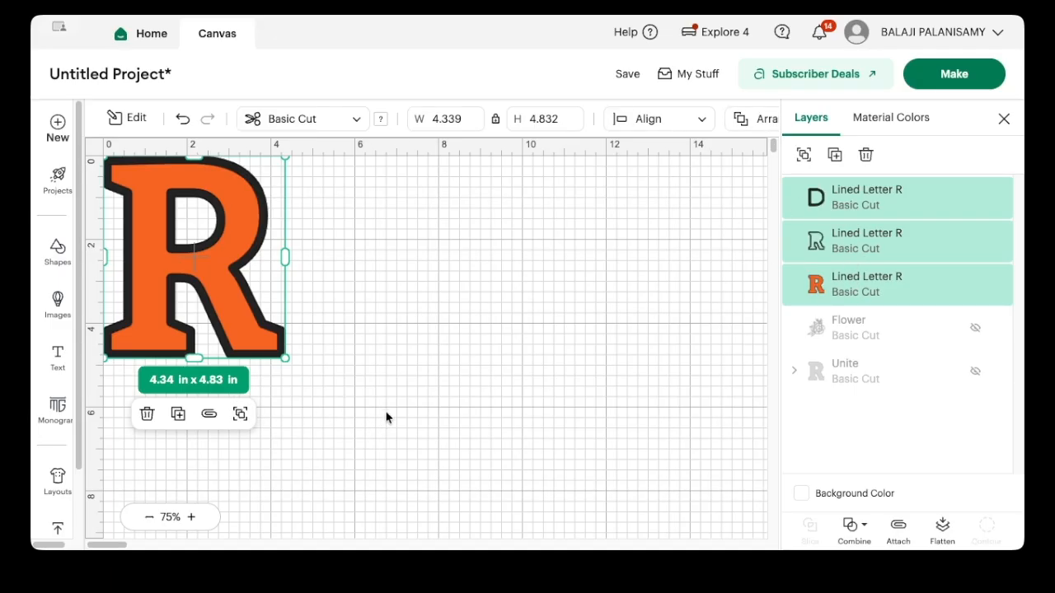
{"action": "left_click", "coordinate": [854, 525]}
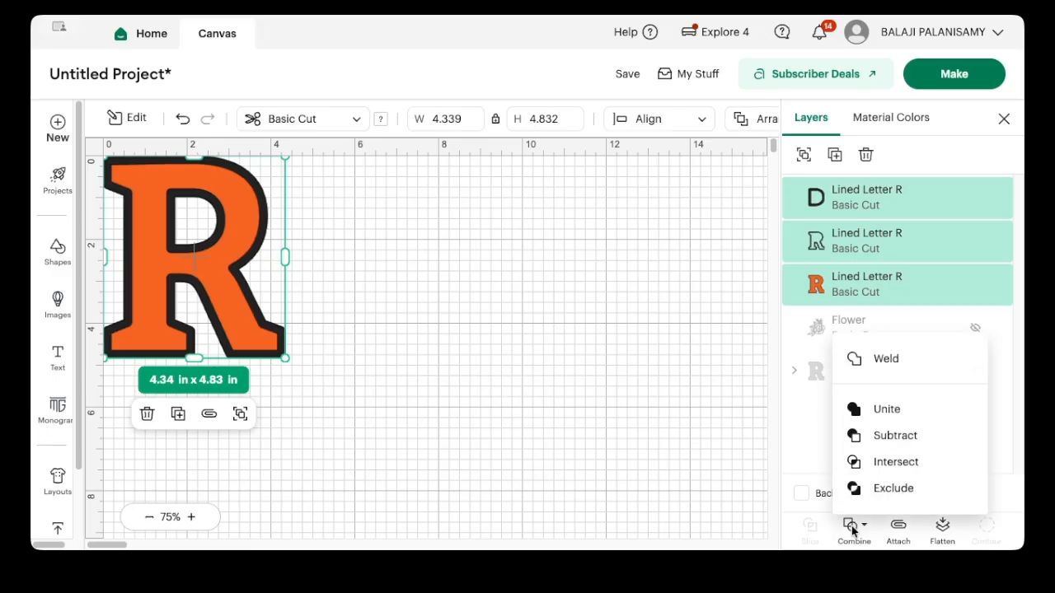
{"action": "left_click", "coordinate": [874, 409]}
{"action": "left_click", "coordinate": [483, 382]}
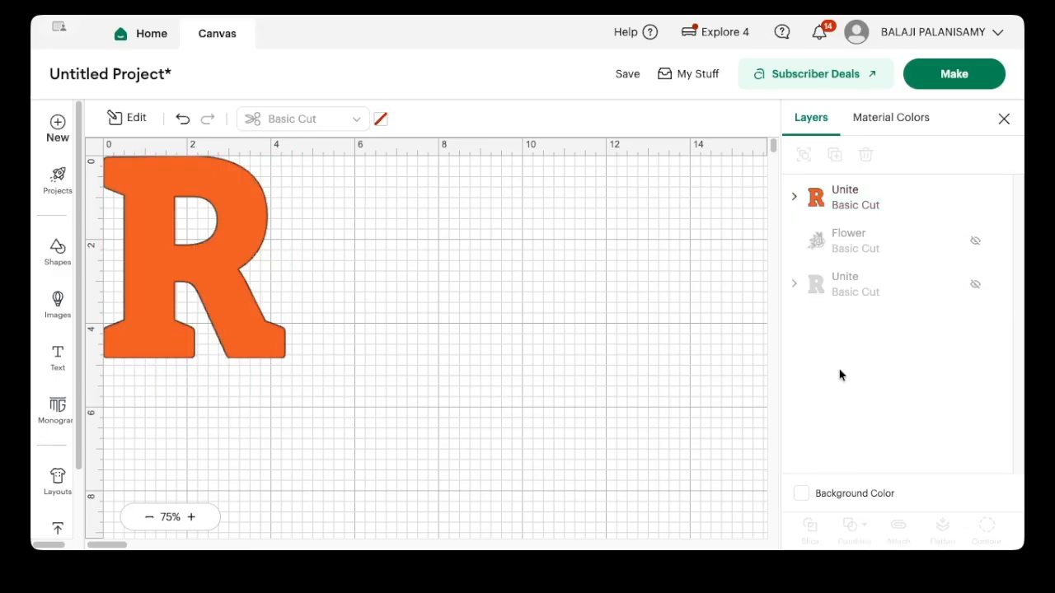
{"action": "left_click_drag", "start_coordinate": [221, 272], "coordinate": [342, 310]}
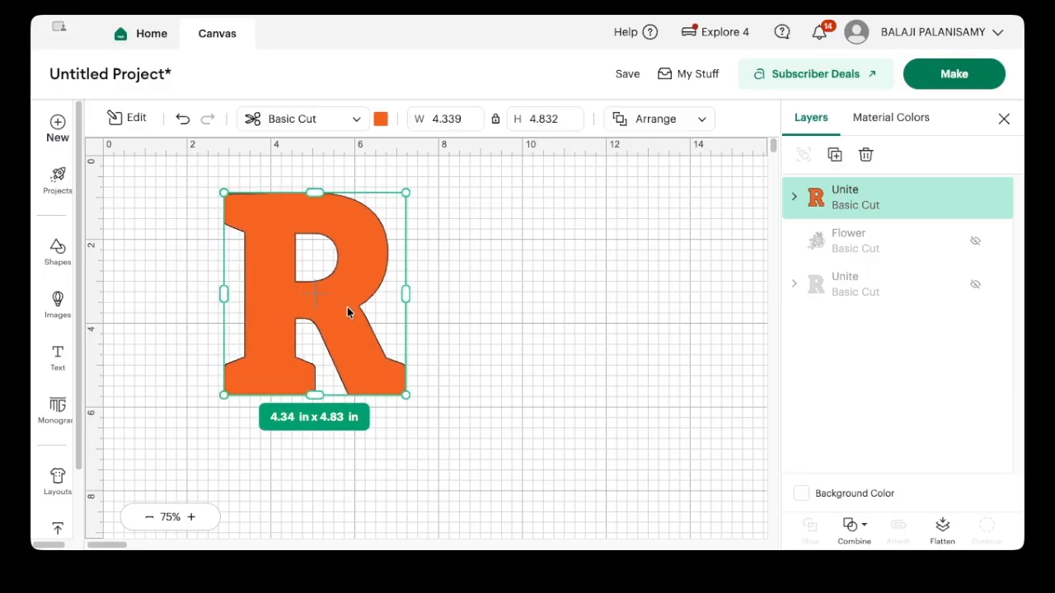
Search the image library for "flower" and open the results in the advanced search.
{"action": "left_click", "coordinate": [57, 254]}
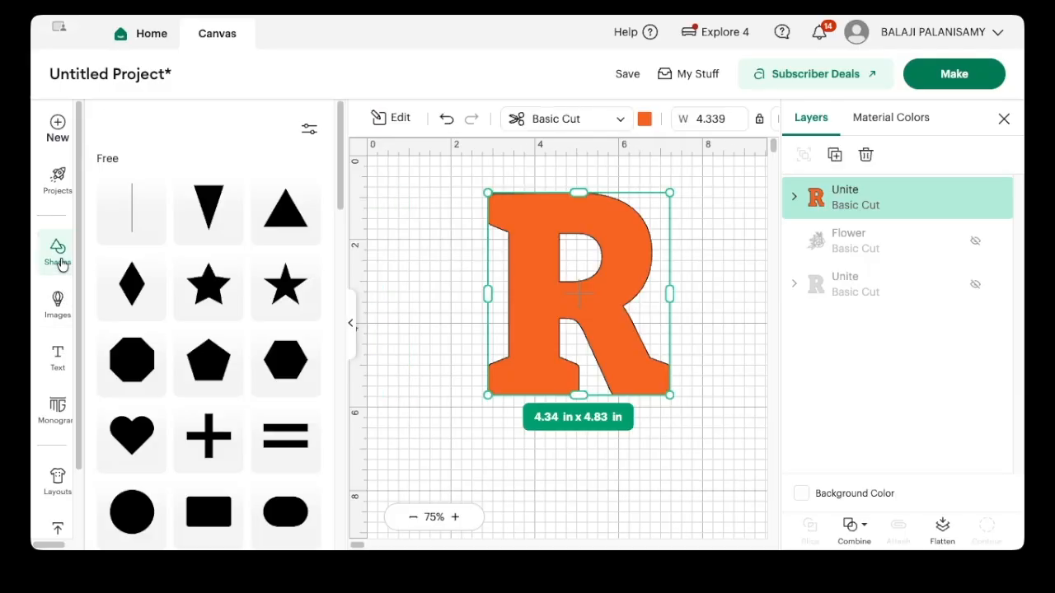
{"action": "left_click", "coordinate": [56, 303]}
{"action": "left_click", "coordinate": [169, 129]}
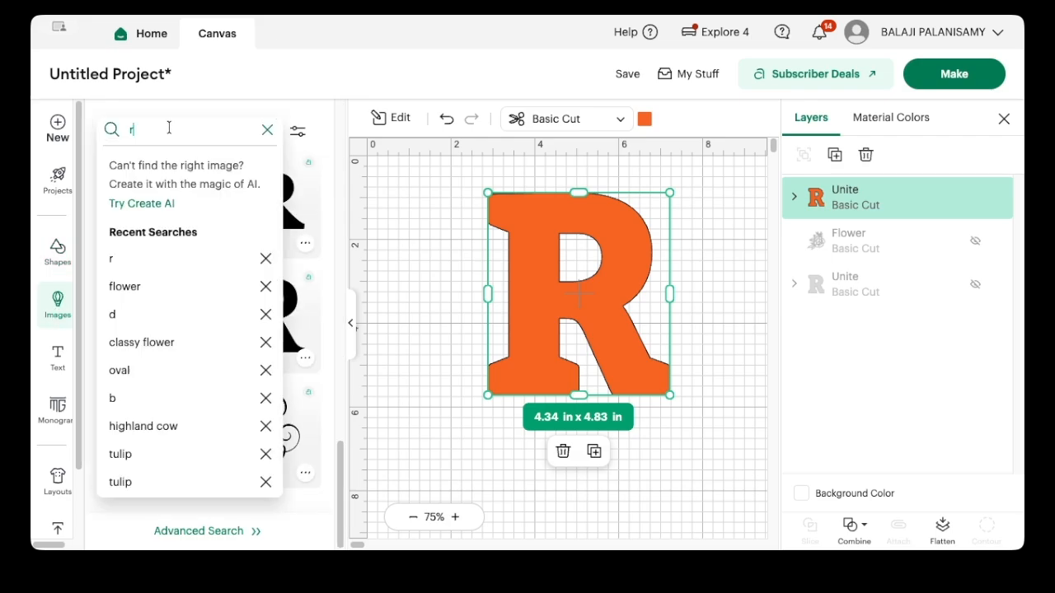
{"action": "key", "text": "BackSpace"}
{"action": "type", "text": "f"}
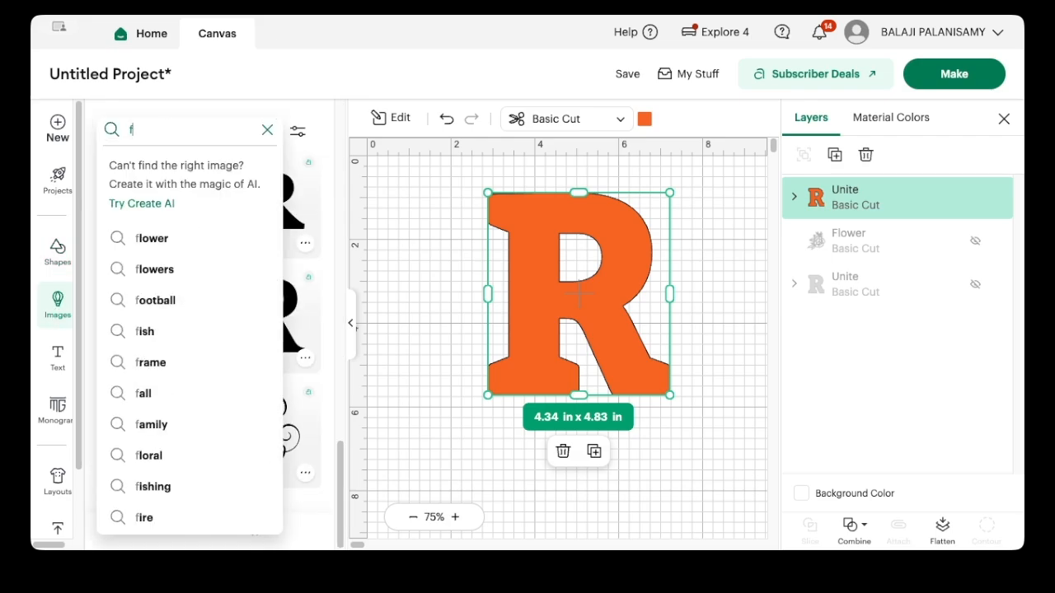
{"action": "type", "text": "lower"}
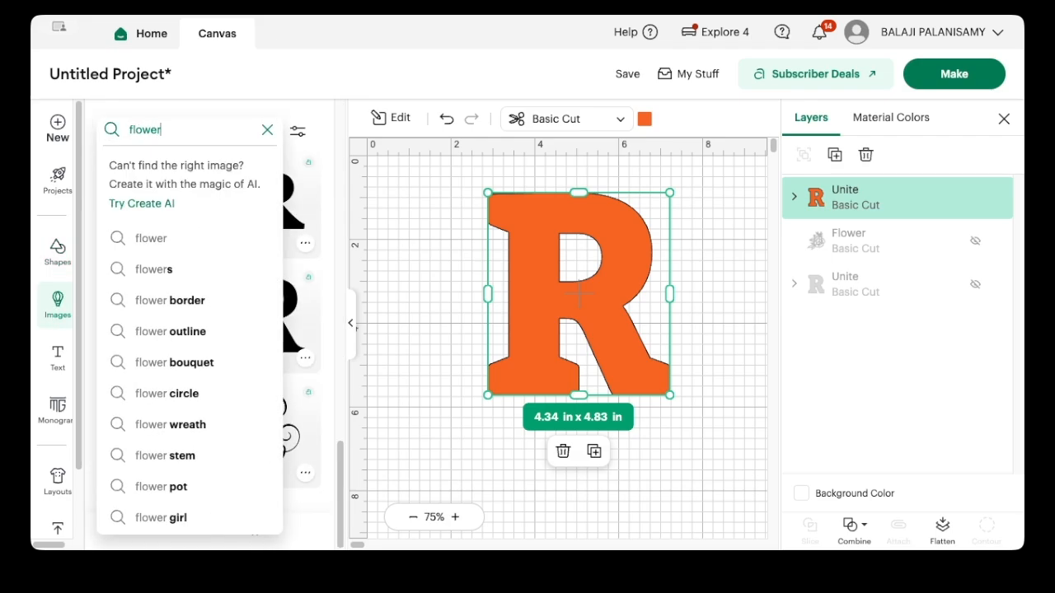
{"action": "key", "text": "Return"}
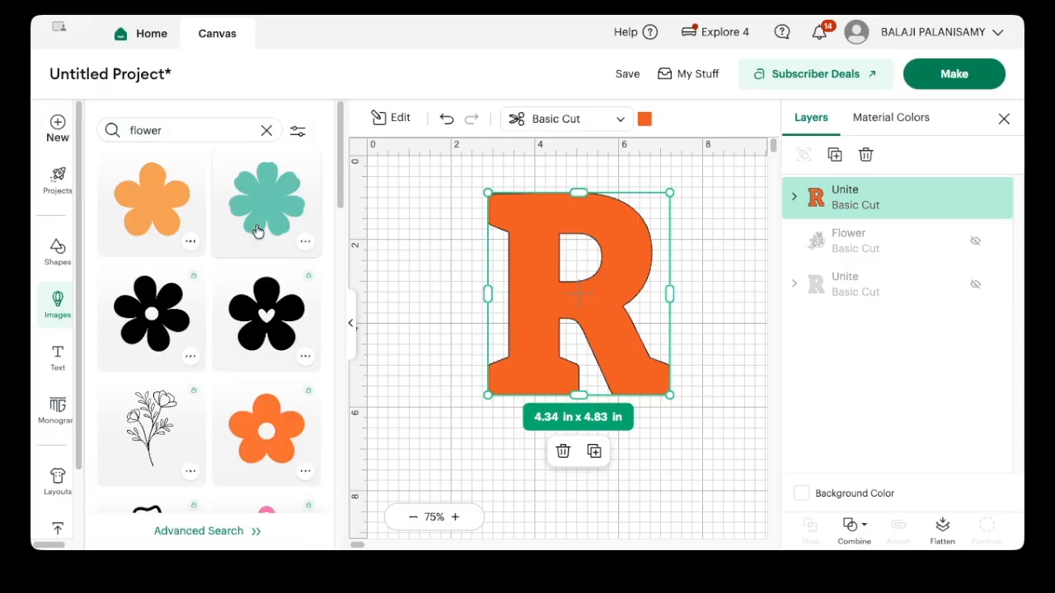
{"action": "scroll", "coordinate": [200, 391], "scroll_direction": "down", "scroll_amount": 5}
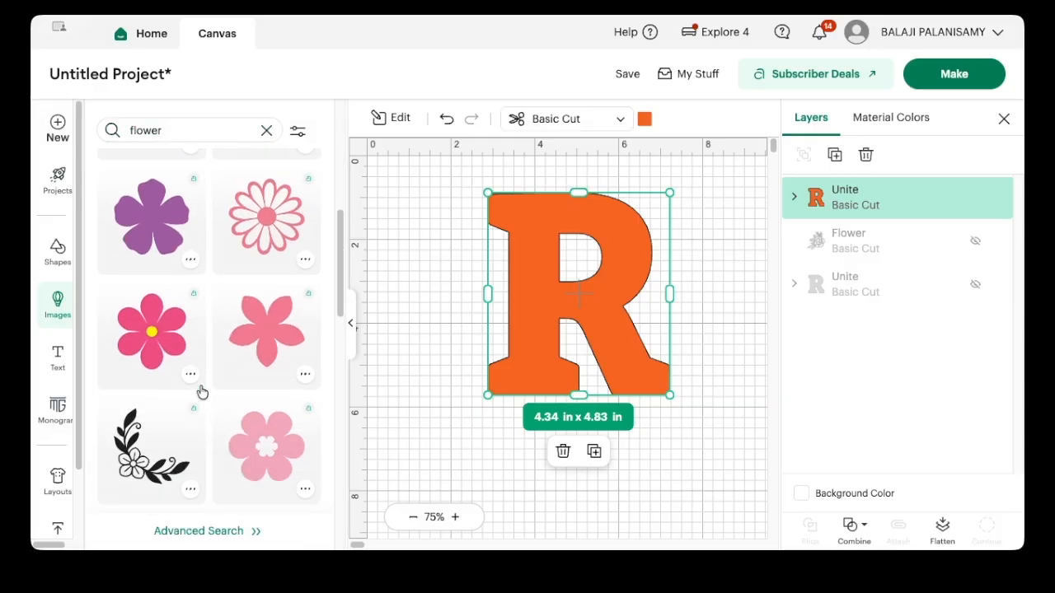
{"action": "scroll", "coordinate": [201, 392], "scroll_direction": "down", "scroll_amount": 5}
{"action": "left_click", "coordinate": [199, 532]}
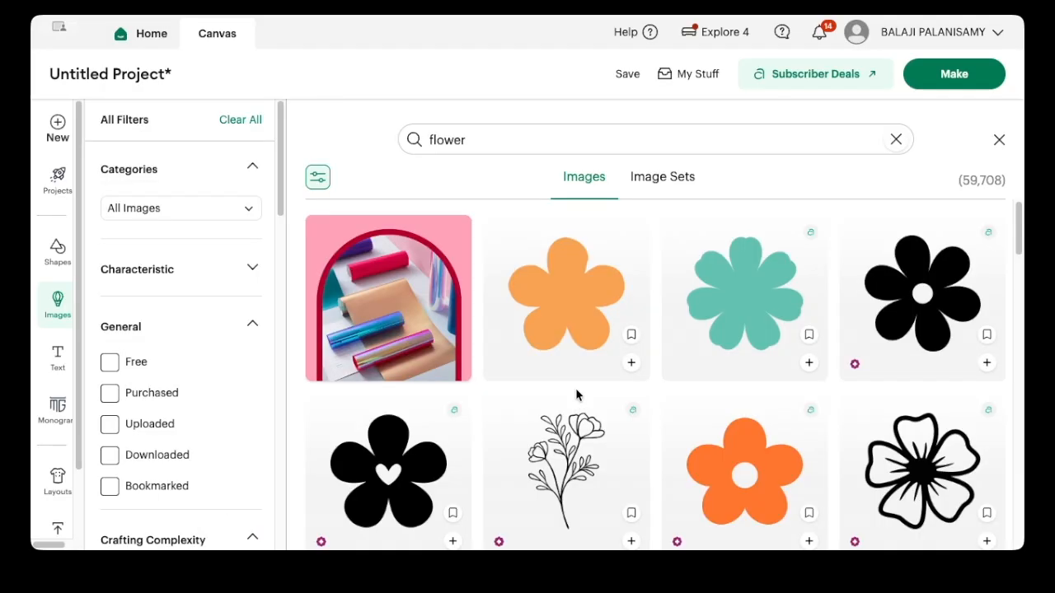
Bookmark the black outlined peony with leaves and sprigs and add it to the canvas.
{"action": "scroll", "coordinate": [576, 396], "scroll_direction": "down", "scroll_amount": 3}
{"action": "scroll", "coordinate": [576, 396], "scroll_direction": "down", "scroll_amount": 6}
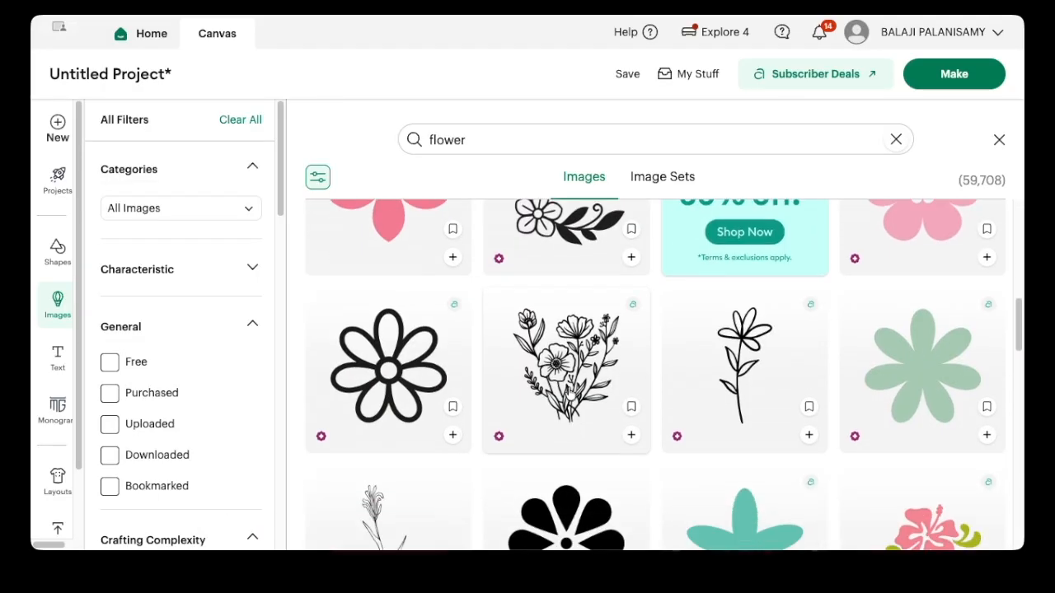
{"action": "scroll", "coordinate": [568, 393], "scroll_direction": "down", "scroll_amount": 8}
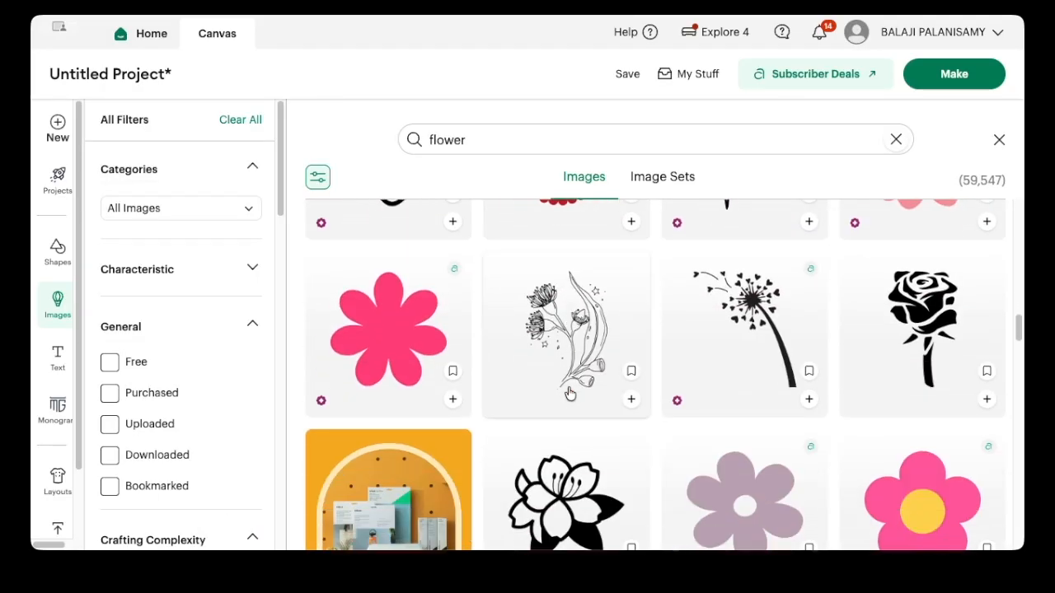
{"action": "scroll", "coordinate": [568, 393], "scroll_direction": "down", "scroll_amount": 2}
{"action": "scroll", "coordinate": [567, 387], "scroll_direction": "down", "scroll_amount": 3}
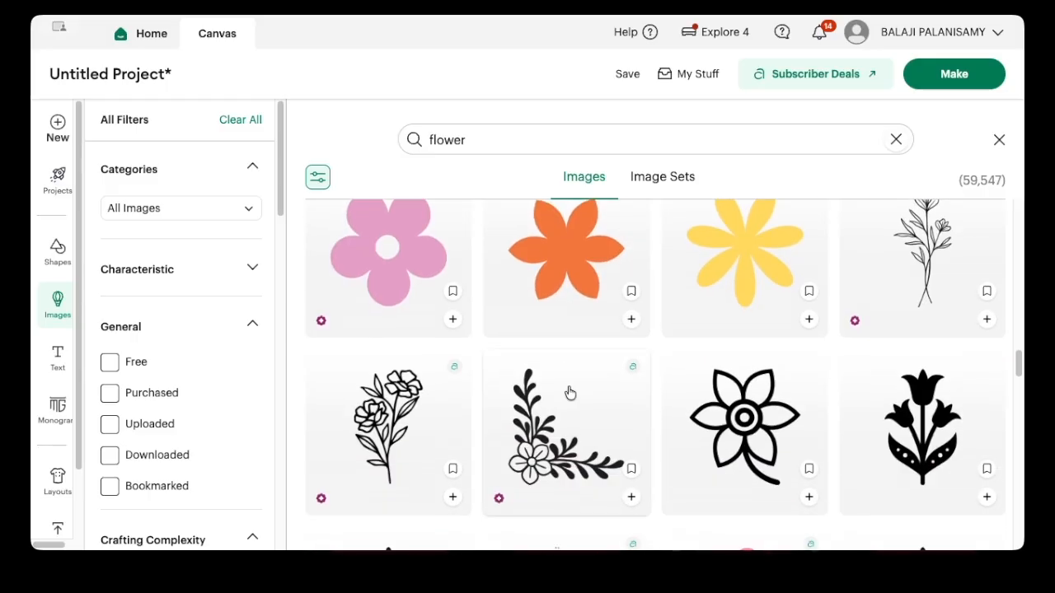
{"action": "scroll", "coordinate": [566, 394], "scroll_direction": "up", "scroll_amount": 2}
{"action": "scroll", "coordinate": [566, 394], "scroll_direction": "down", "scroll_amount": 5}
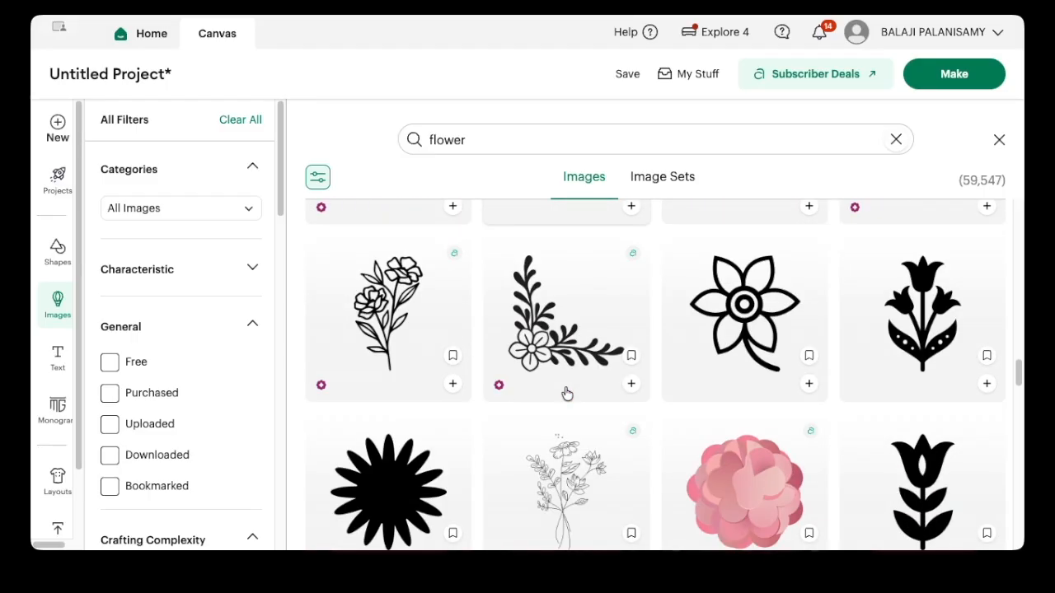
{"action": "scroll", "coordinate": [566, 394], "scroll_direction": "down", "scroll_amount": 3}
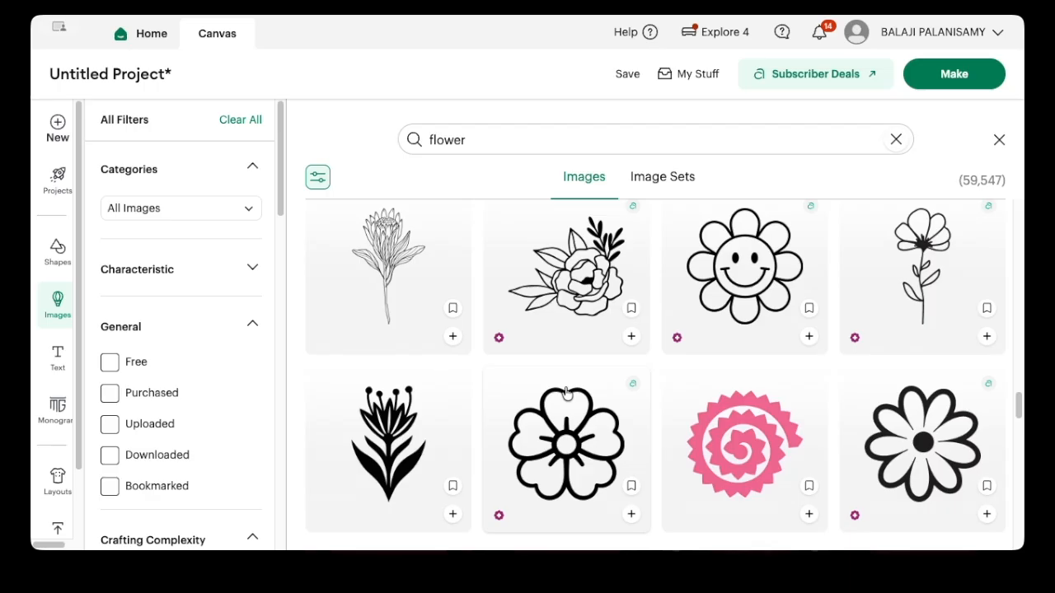
{"action": "left_click", "coordinate": [631, 308]}
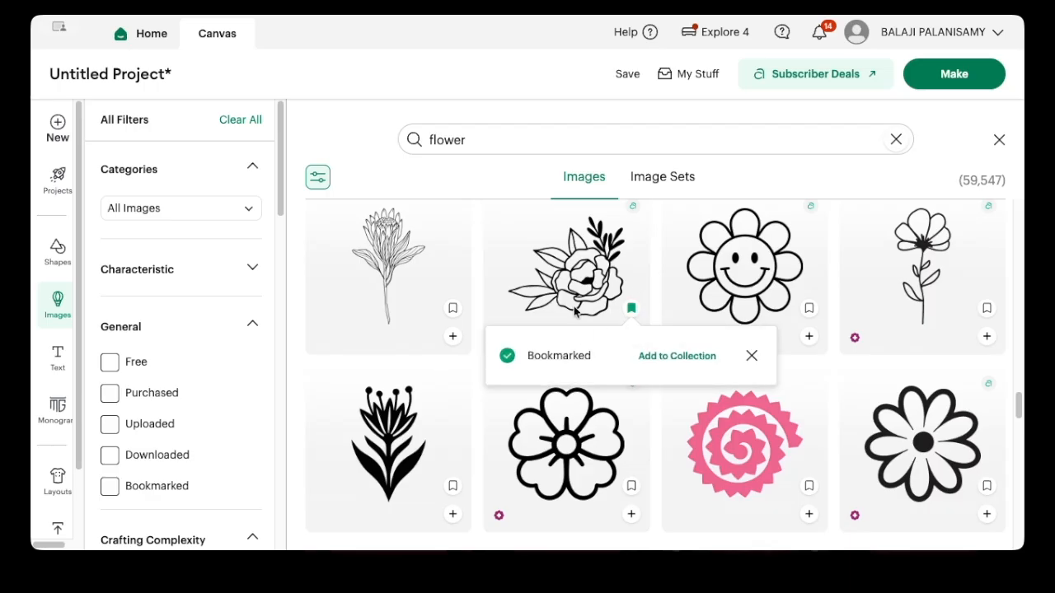
{"action": "left_click", "coordinate": [631, 337]}
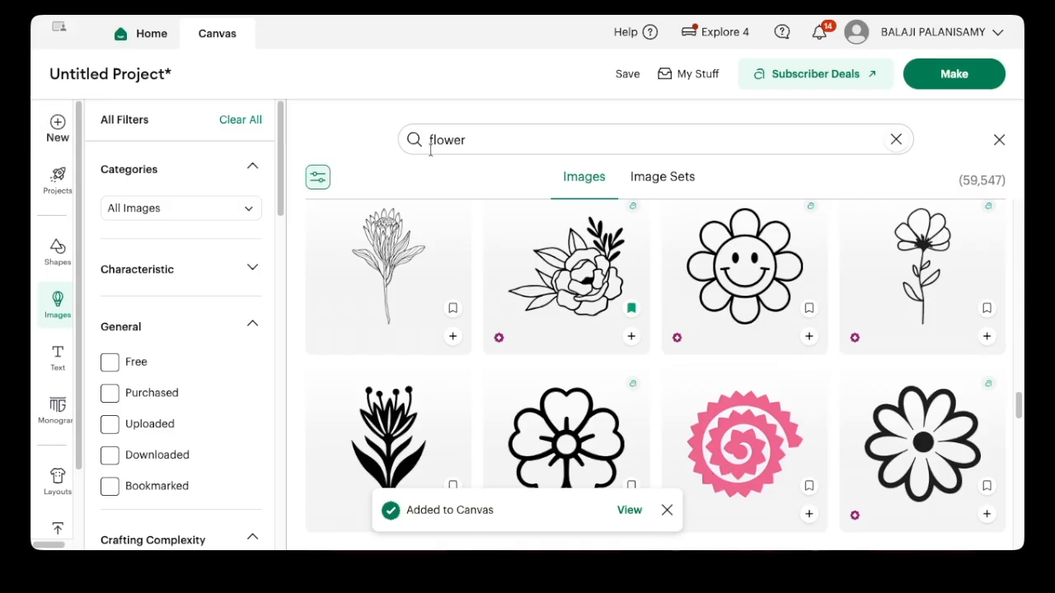
{"action": "left_click", "coordinate": [999, 140]}
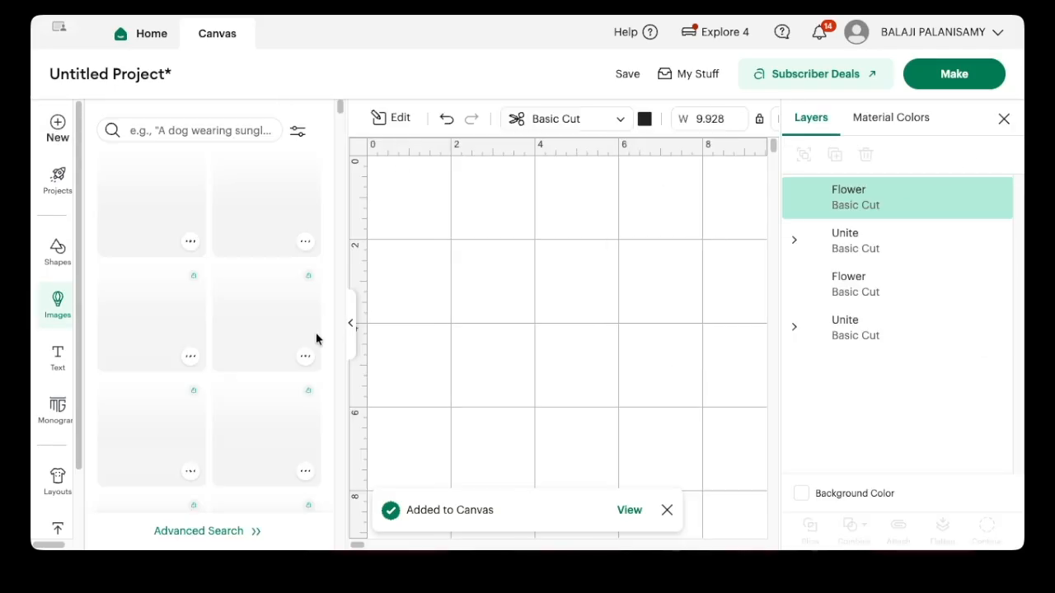
{"action": "left_click", "coordinate": [349, 342]}
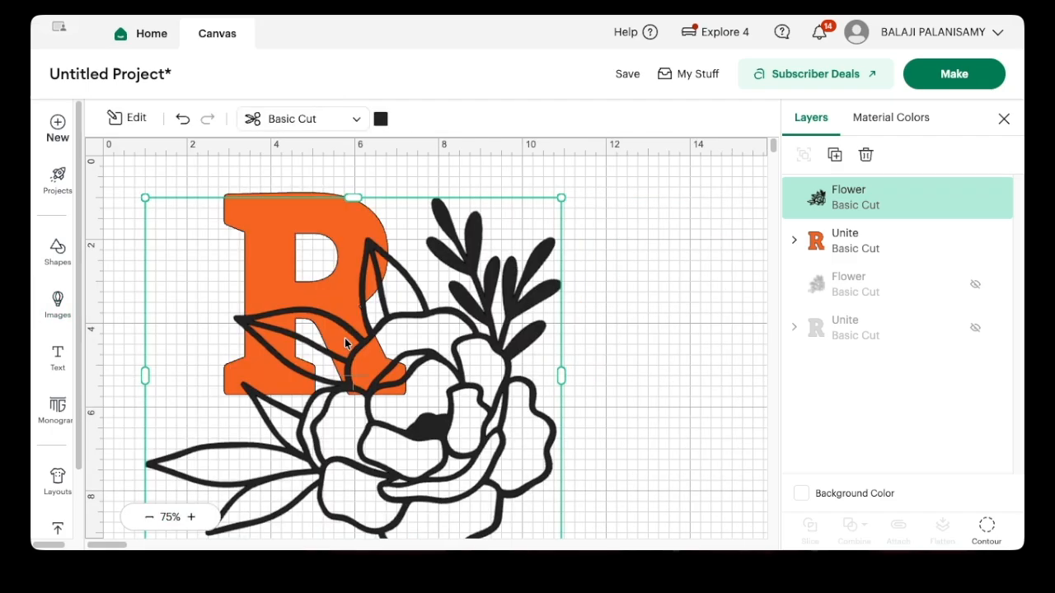
Shrink the flower to about 4.32 x 3.69 in and arrange it against the lower-left edge of the letter R.
{"action": "left_click_drag", "start_coordinate": [553, 198], "coordinate": [326, 400]}
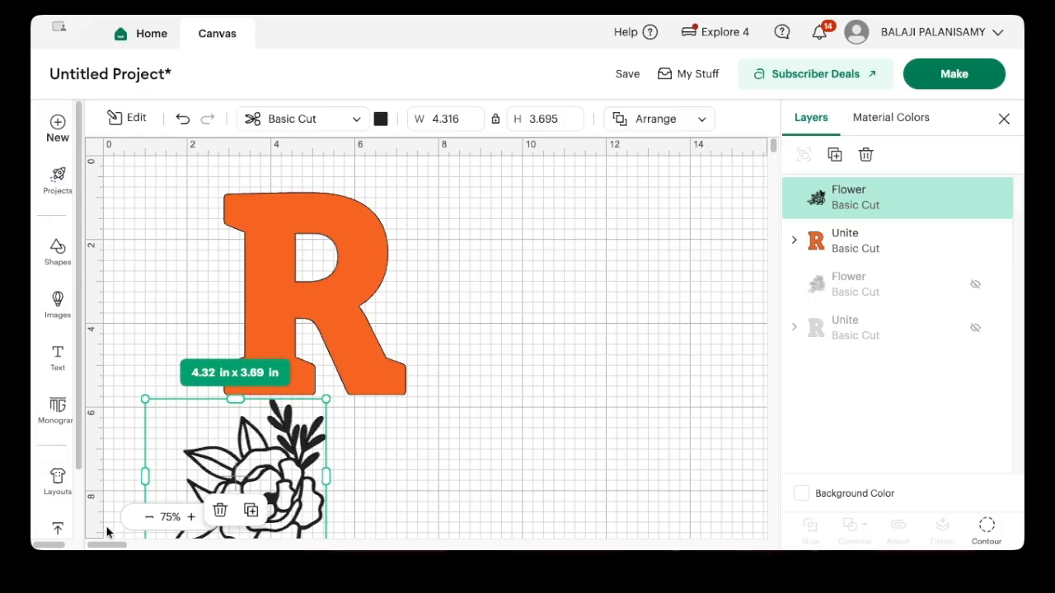
{"action": "left_click_drag", "start_coordinate": [334, 324], "coordinate": [497, 292]}
{"action": "left_click_drag", "start_coordinate": [284, 486], "coordinate": [362, 328]}
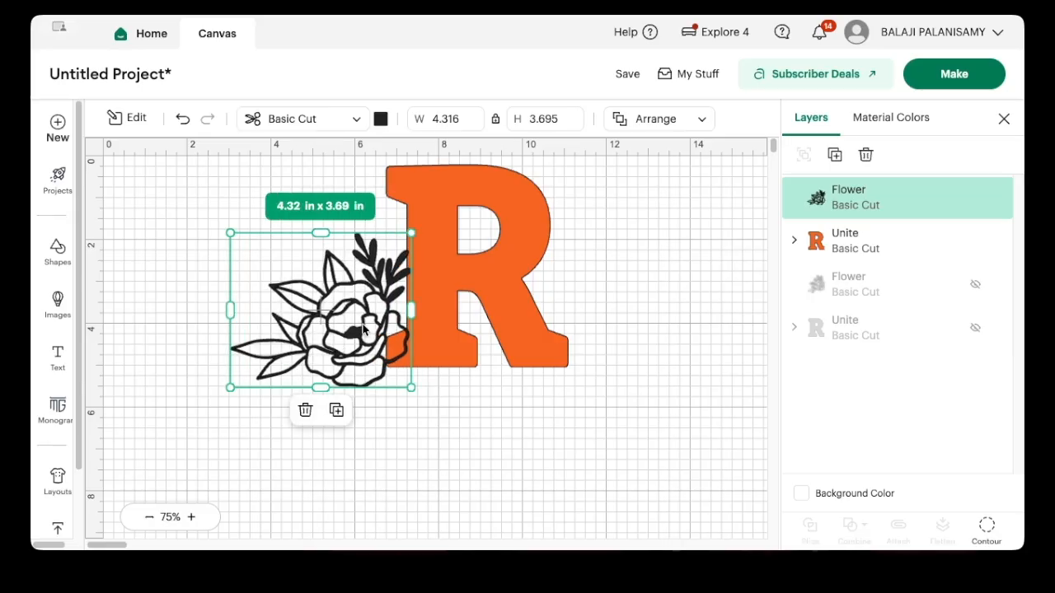
Rotate the flower counterclockwise so it overlaps the R's left foot, and enlarge it slightly to about 4.34 x 3.71 in.
{"action": "left_click_drag", "start_coordinate": [414, 397], "coordinate": [431, 365]}
{"action": "left_click_drag", "start_coordinate": [381, 338], "coordinate": [381, 346]}
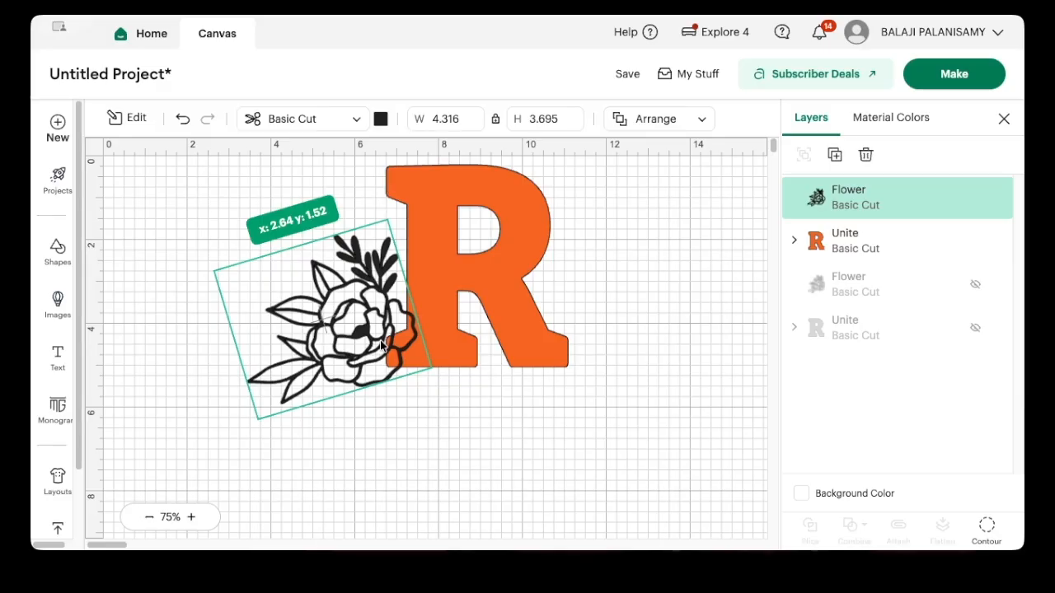
{"action": "left_click_drag", "start_coordinate": [381, 346], "coordinate": [382, 346]}
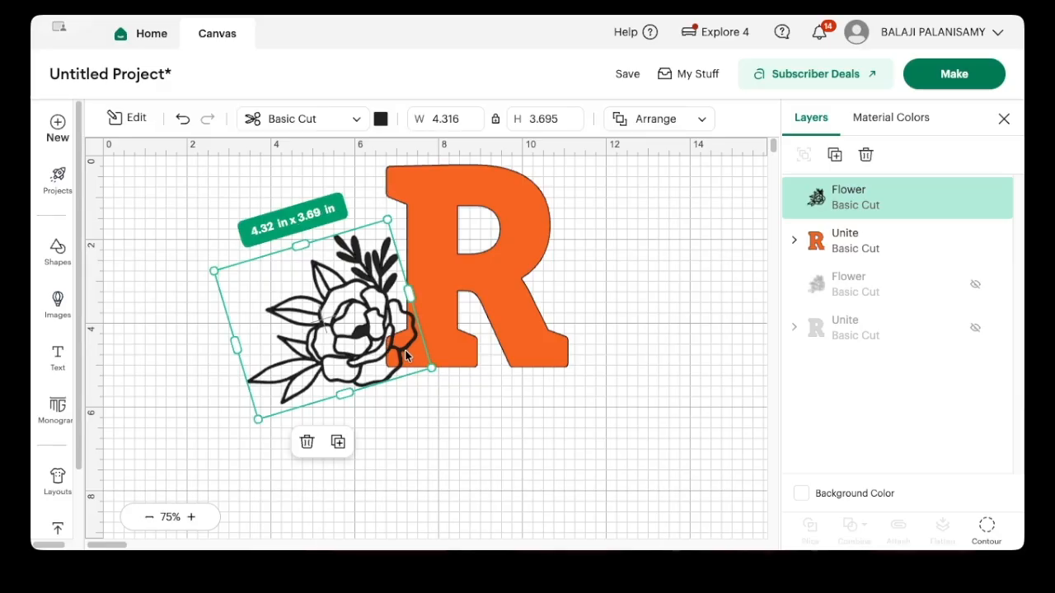
{"action": "left_click_drag", "start_coordinate": [258, 419], "coordinate": [257, 420]}
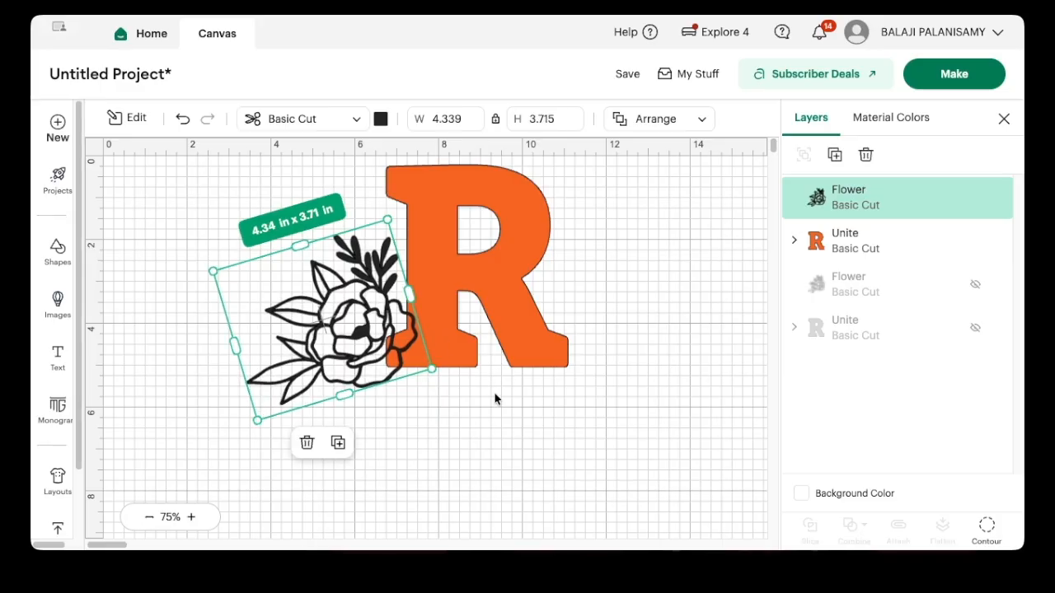
{"action": "left_click", "coordinate": [524, 426]}
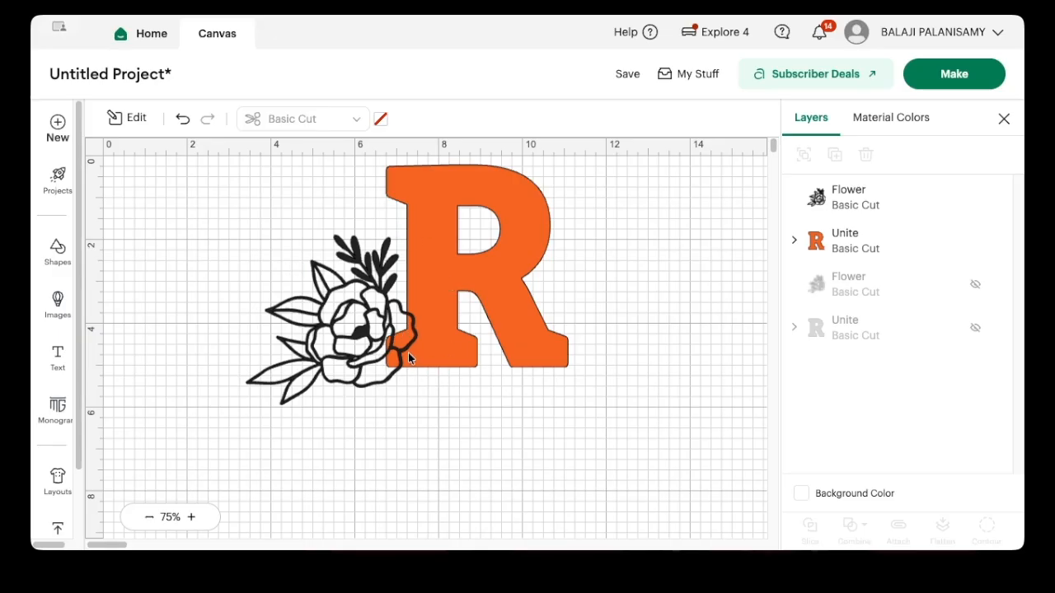
Unite the flower and the letter R into one shape and move it left on the canvas.
{"action": "left_click_drag", "start_coordinate": [280, 181], "coordinate": [577, 412]}
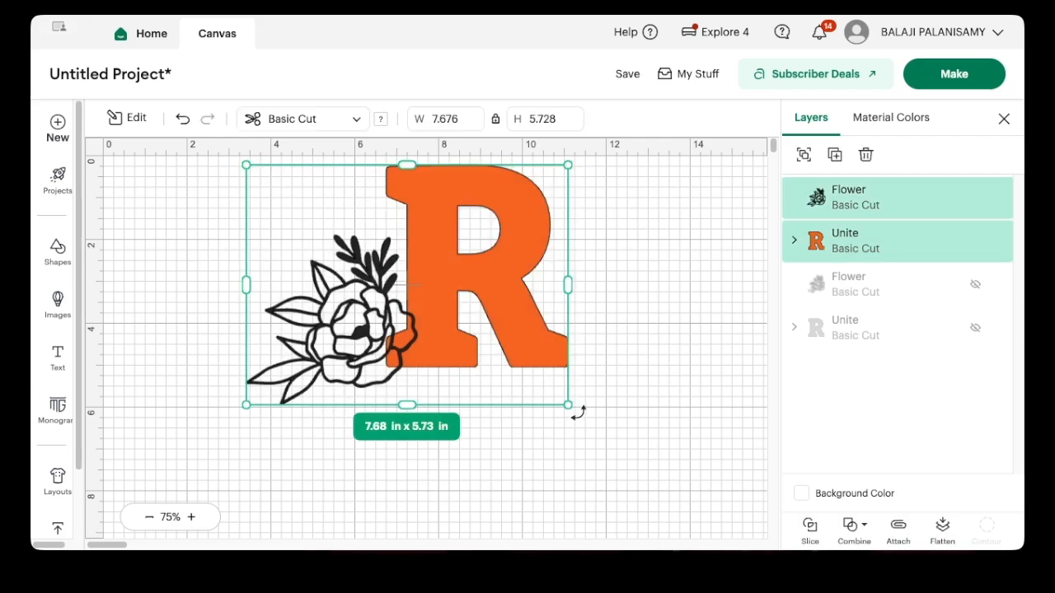
{"action": "left_click", "coordinate": [854, 527]}
{"action": "left_click", "coordinate": [886, 362]}
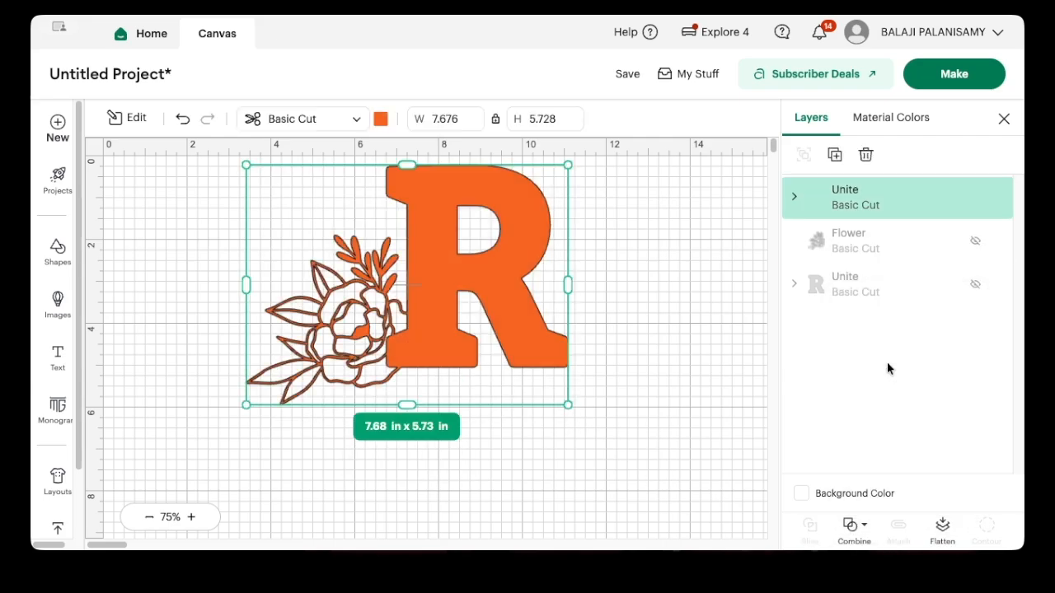
{"action": "left_click", "coordinate": [681, 408]}
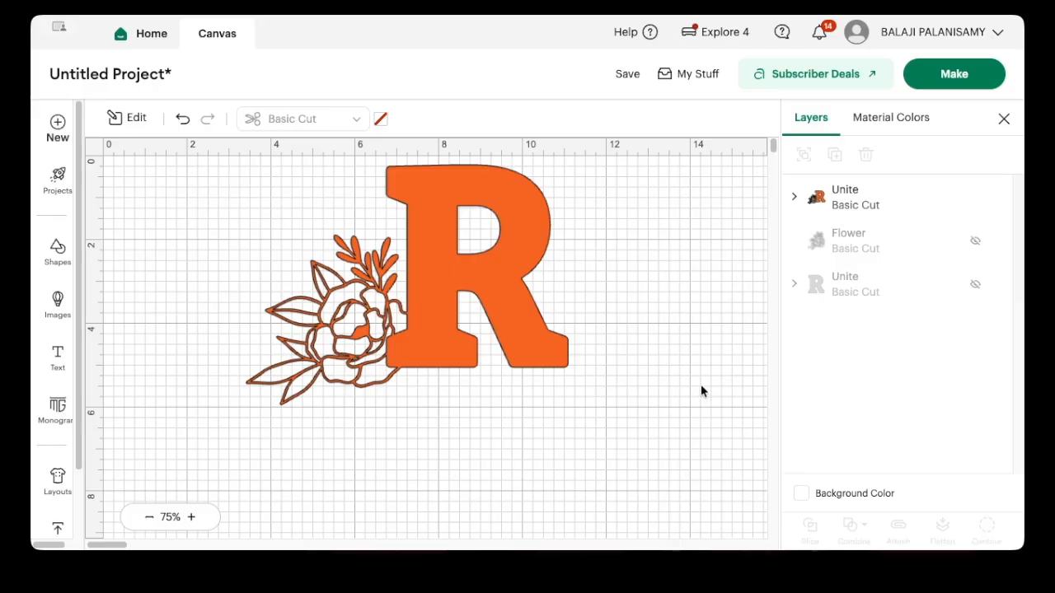
{"action": "left_click_drag", "start_coordinate": [483, 280], "coordinate": [405, 300]}
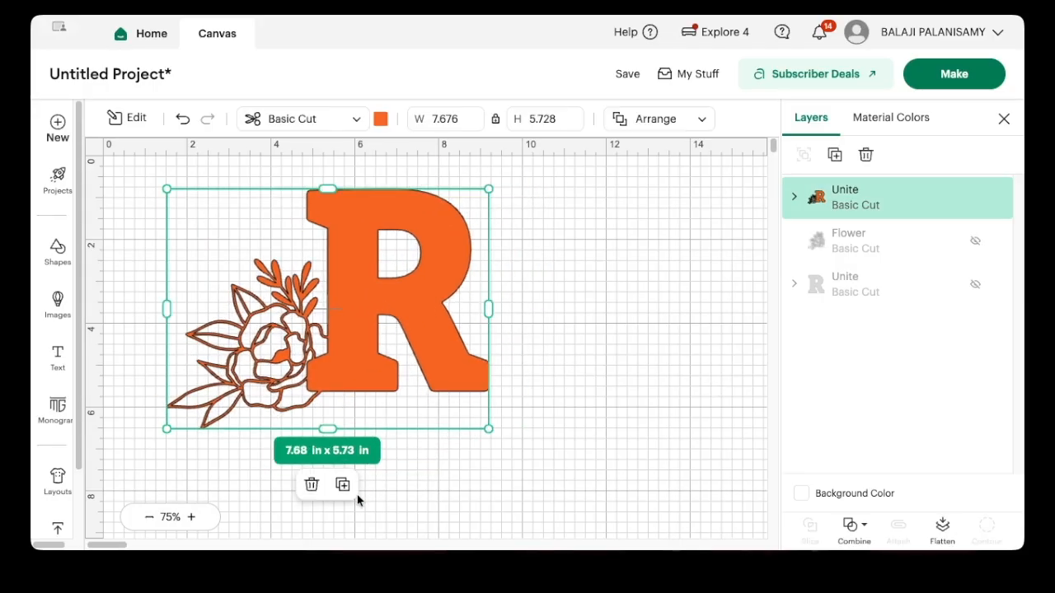
Duplicate the combined flower-and-R shape and flip the copy vertically.
{"action": "left_click", "coordinate": [342, 485]}
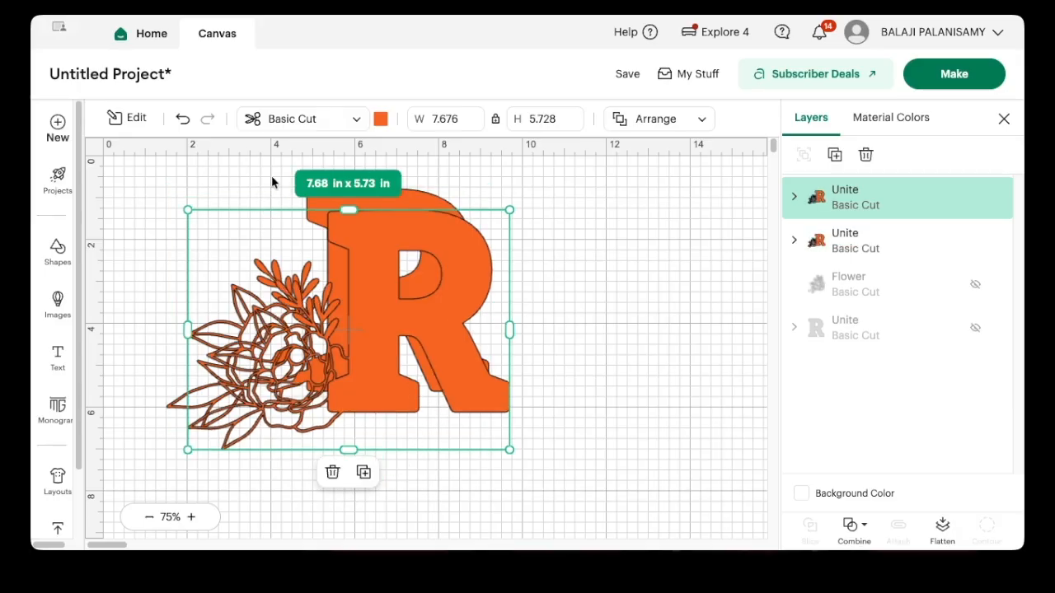
{"action": "left_click", "coordinate": [117, 118]}
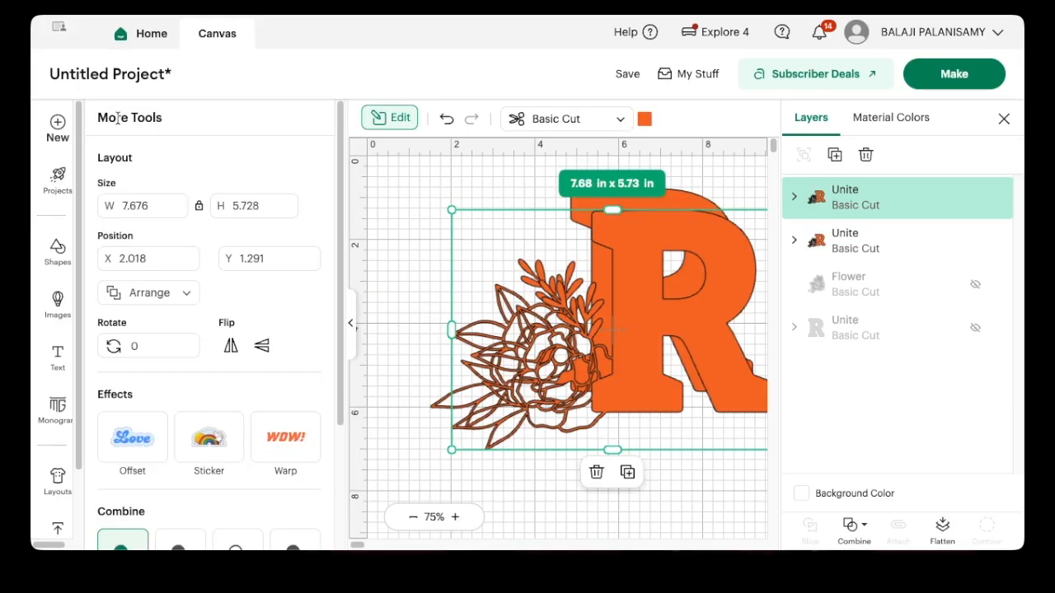
{"action": "left_click", "coordinate": [231, 346]}
{"action": "left_click", "coordinate": [230, 346]}
{"action": "left_click", "coordinate": [260, 346]}
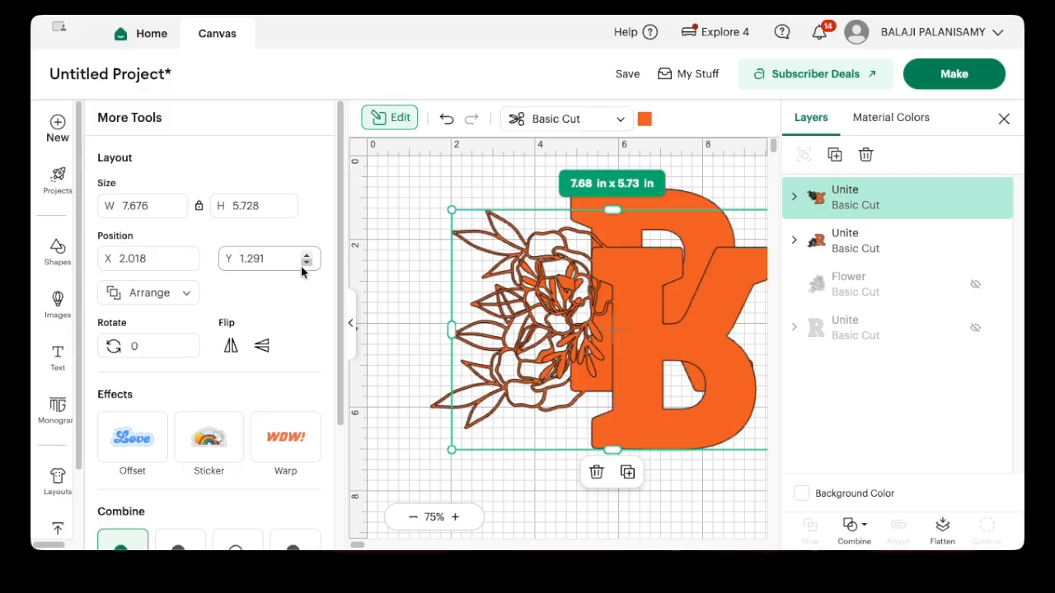
Move the flipped copy below the original R, leaving a gap between the two shapes.
{"action": "left_click", "coordinate": [349, 338]}
{"action": "left_click_drag", "start_coordinate": [374, 371], "coordinate": [363, 556]}
{"action": "scroll", "coordinate": [428, 295], "scroll_direction": "down", "scroll_amount": 5}
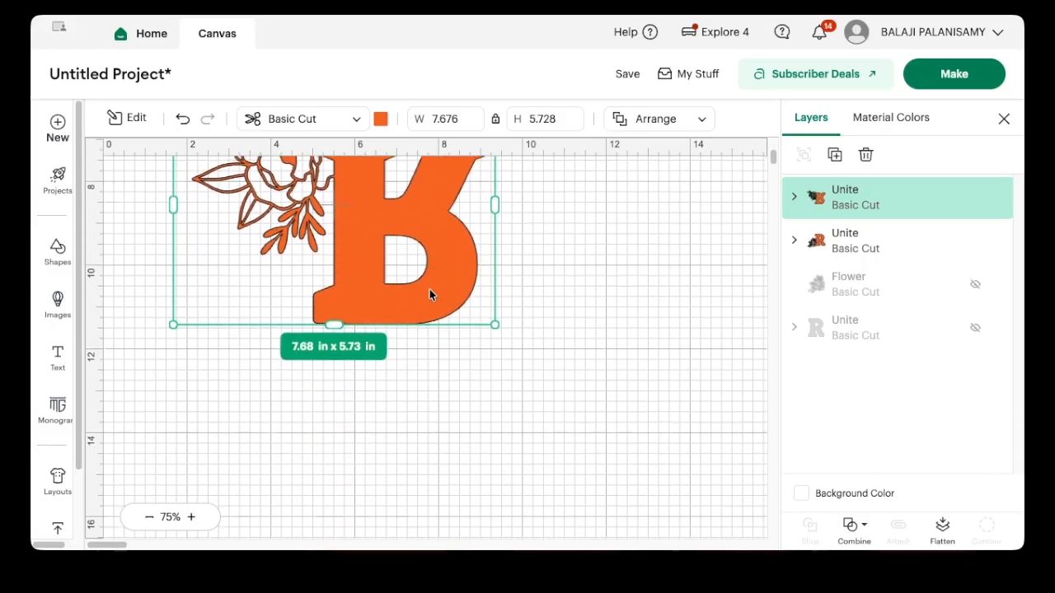
{"action": "scroll", "coordinate": [430, 295], "scroll_direction": "up", "scroll_amount": 4}
{"action": "left_click_drag", "start_coordinate": [361, 296], "coordinate": [352, 348]}
{"action": "scroll", "coordinate": [398, 308], "scroll_direction": "up", "scroll_amount": 4}
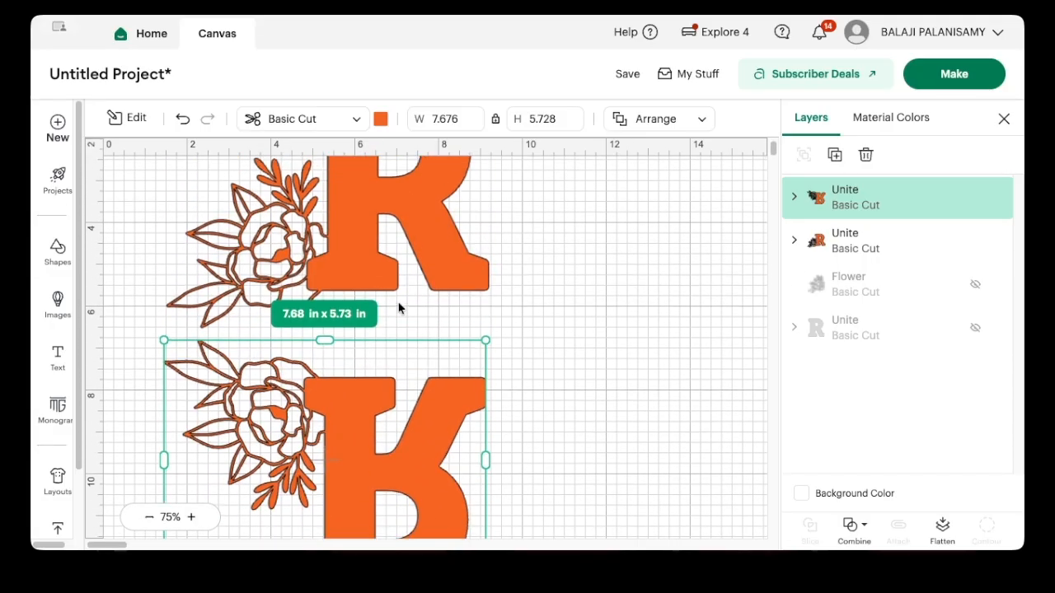
{"action": "scroll", "coordinate": [401, 258], "scroll_direction": "up", "scroll_amount": 3}
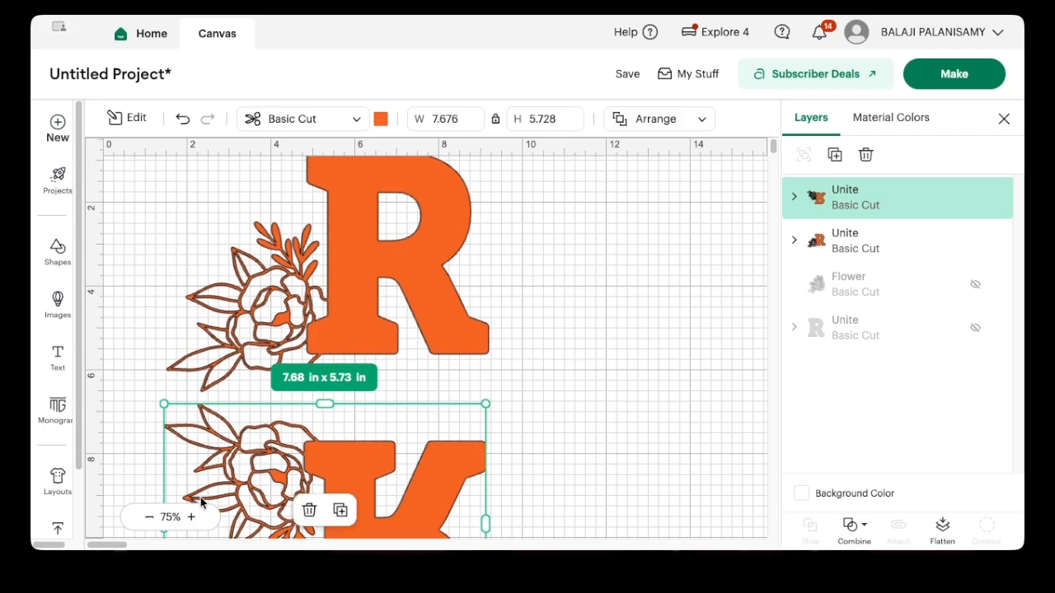
Fine-tune the flipped copy's position so its edges line up vertically with the original R above it.
{"action": "left_click", "coordinate": [149, 520]}
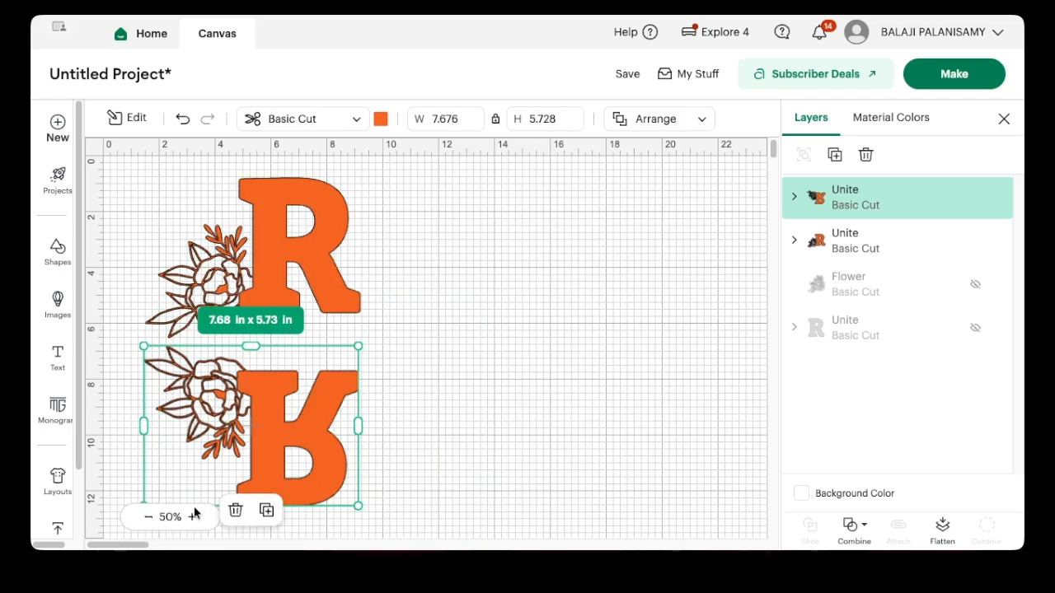
{"action": "left_click", "coordinate": [421, 356]}
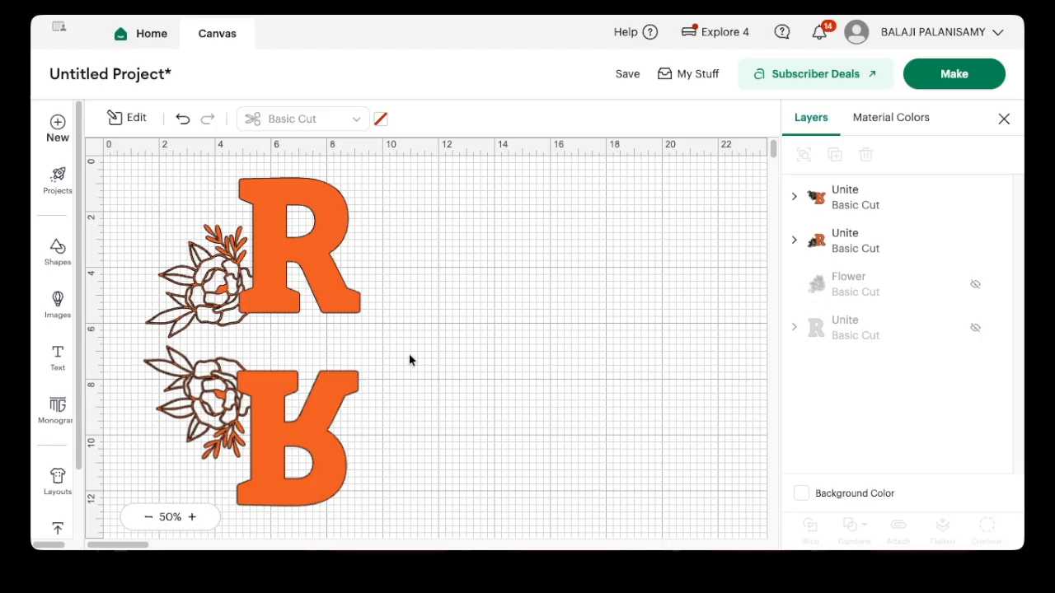
{"action": "left_click", "coordinate": [336, 382]}
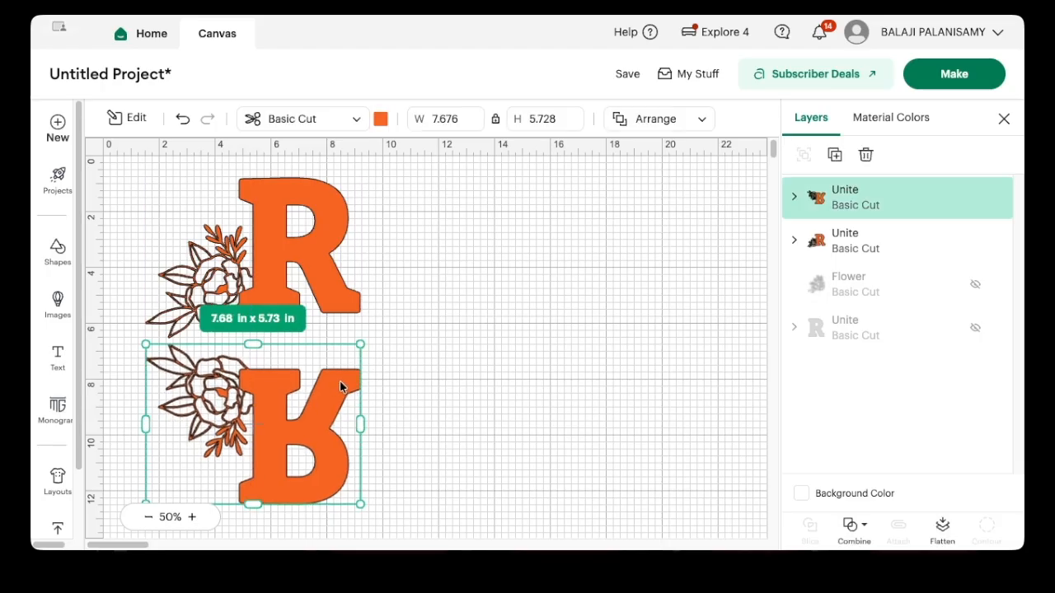
{"action": "mouse_move", "coordinate": [319, 402]}
{"action": "left_mouse_down"}
{"action": "mouse_move", "coordinate": [315, 440]}
{"action": "mouse_move", "coordinate": [318, 398]}
{"action": "left_mouse_up"}
{"action": "left_click", "coordinate": [436, 388]}
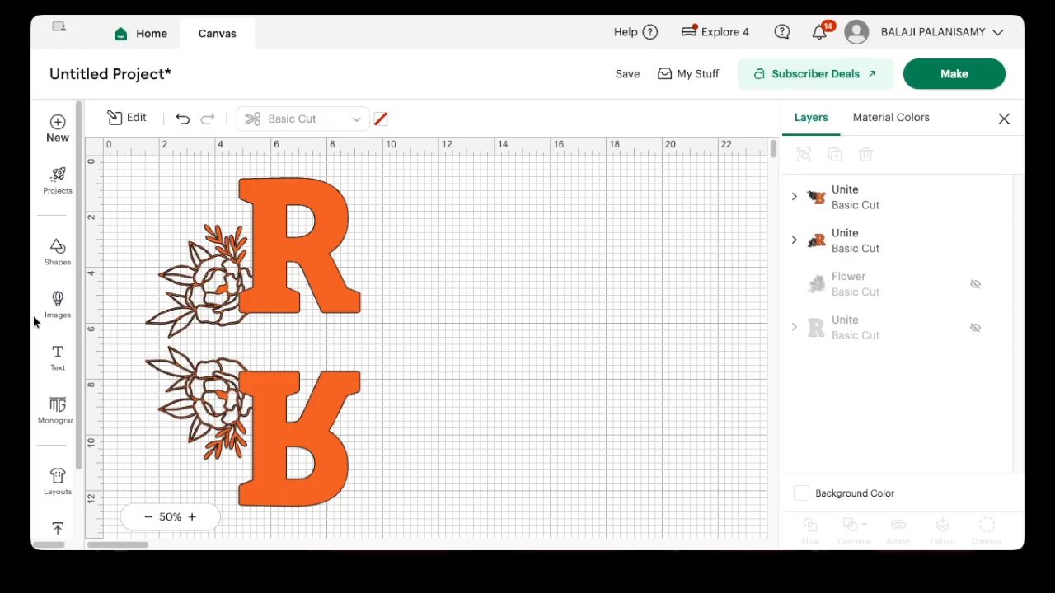
Add a rectangle with slightly rounded corners from the basic shapes to the canvas.
{"action": "left_click", "coordinate": [65, 261]}
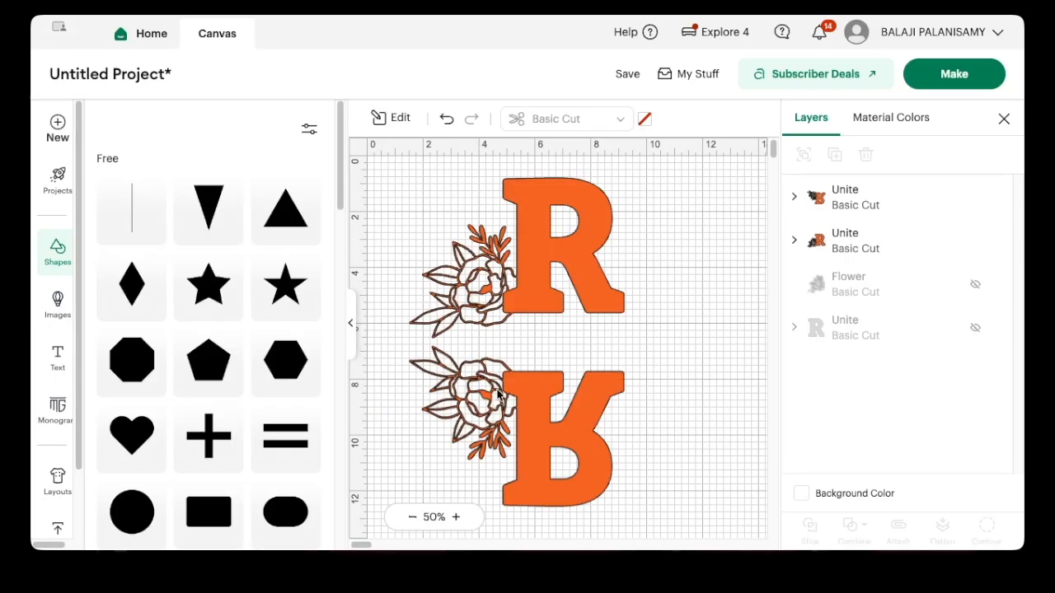
{"action": "scroll", "coordinate": [212, 469], "scroll_direction": "down", "scroll_amount": 1}
{"action": "scroll", "coordinate": [212, 469], "scroll_direction": "down", "scroll_amount": 3}
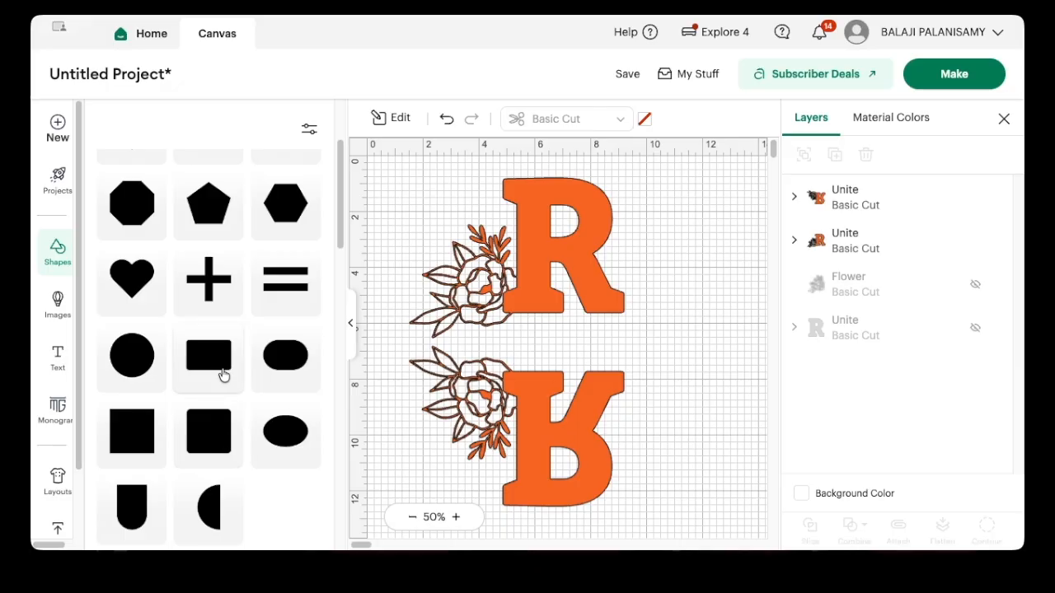
{"action": "left_click", "coordinate": [223, 375]}
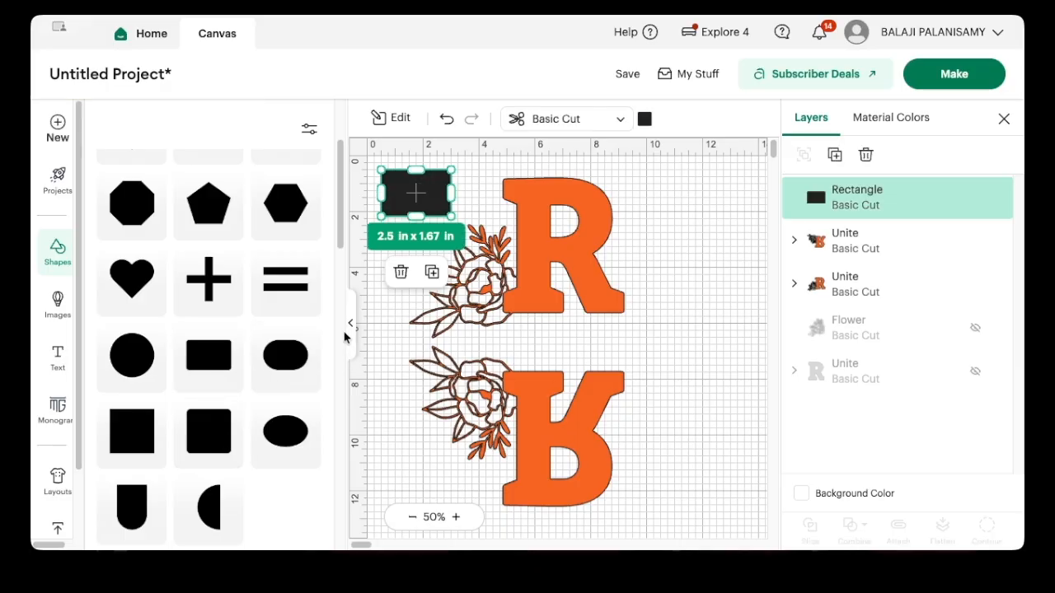
{"action": "left_click", "coordinate": [347, 334]}
Rotate the rectangle 90 degrees and place it between the two Rs so it overlaps the feet of both.
{"action": "left_click_drag", "start_coordinate": [167, 194], "coordinate": [525, 256]}
{"action": "left_click", "coordinate": [551, 337]}
{"action": "left_click_drag", "start_coordinate": [487, 306], "coordinate": [313, 357]}
{"action": "left_click", "coordinate": [416, 369]}
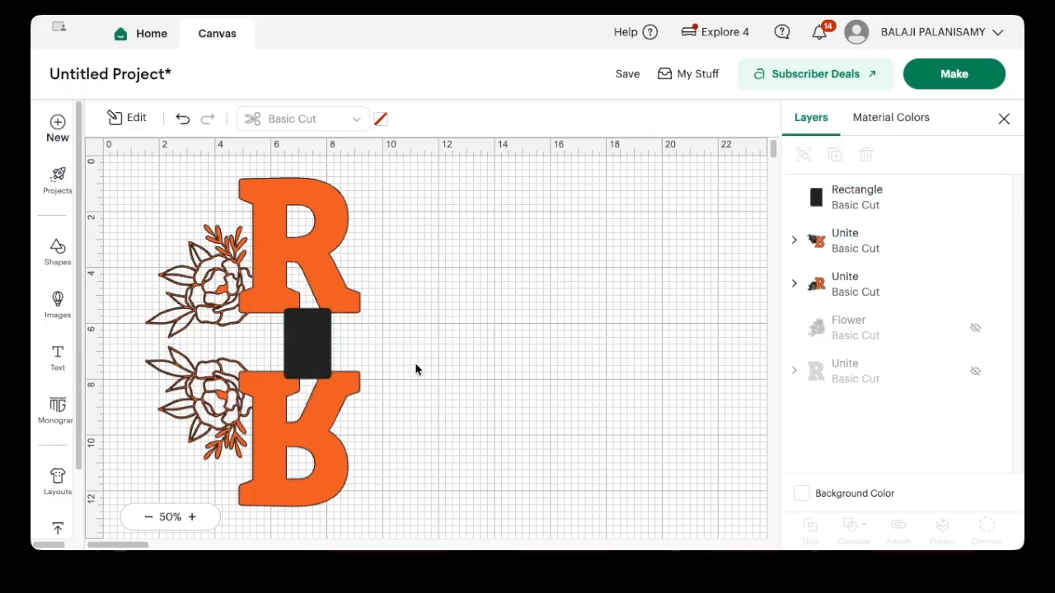
{"action": "left_click", "coordinate": [303, 321]}
{"action": "left_click_drag", "start_coordinate": [303, 322], "coordinate": [302, 319]}
{"action": "left_click_drag", "start_coordinate": [303, 319], "coordinate": [305, 320]}
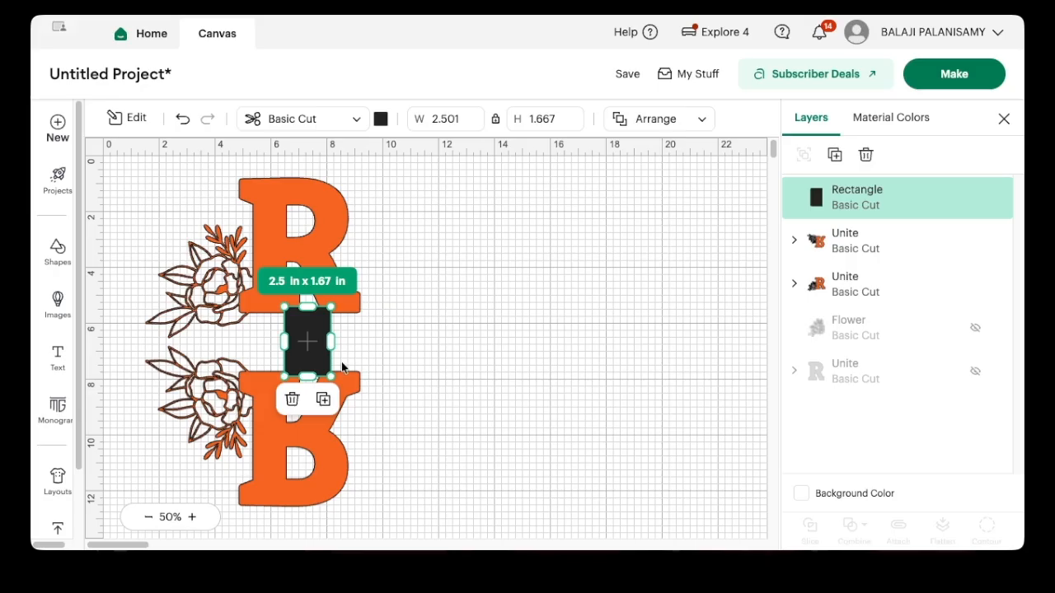
Widen the rectangle on both sides to about 2.91 in across, keeping it between the feet of the two Rs.
{"action": "left_click_drag", "start_coordinate": [331, 344], "coordinate": [260, 342]}
{"action": "left_click_drag", "start_coordinate": [335, 341], "coordinate": [343, 341]}
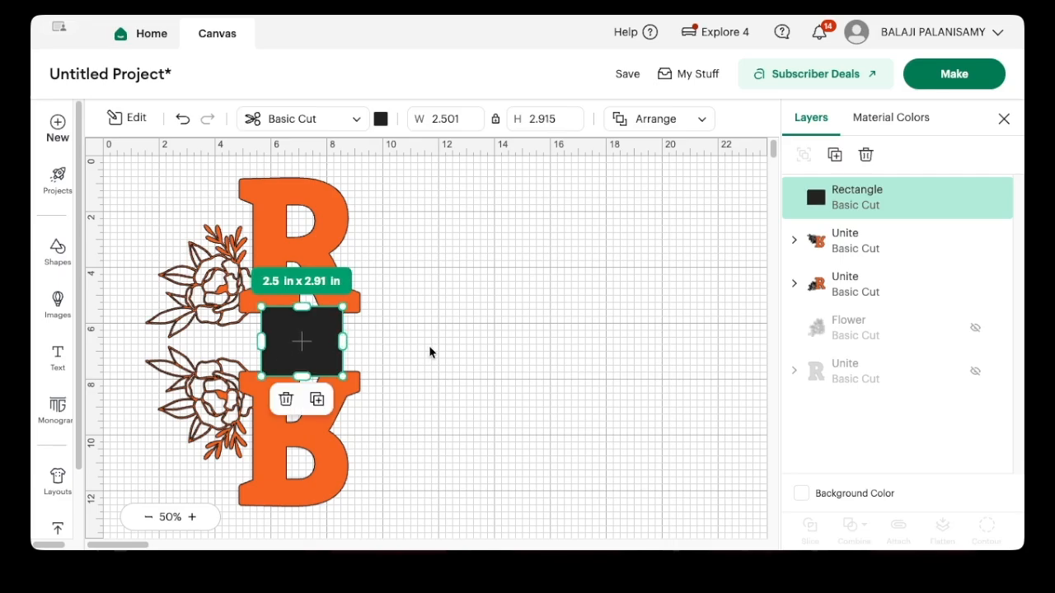
{"action": "left_click", "coordinate": [428, 345]}
Unite the rectangle with both flower-and-R shapes into a single piece.
{"action": "left_click_drag", "start_coordinate": [132, 167], "coordinate": [450, 515]}
{"action": "left_click", "coordinate": [839, 541]}
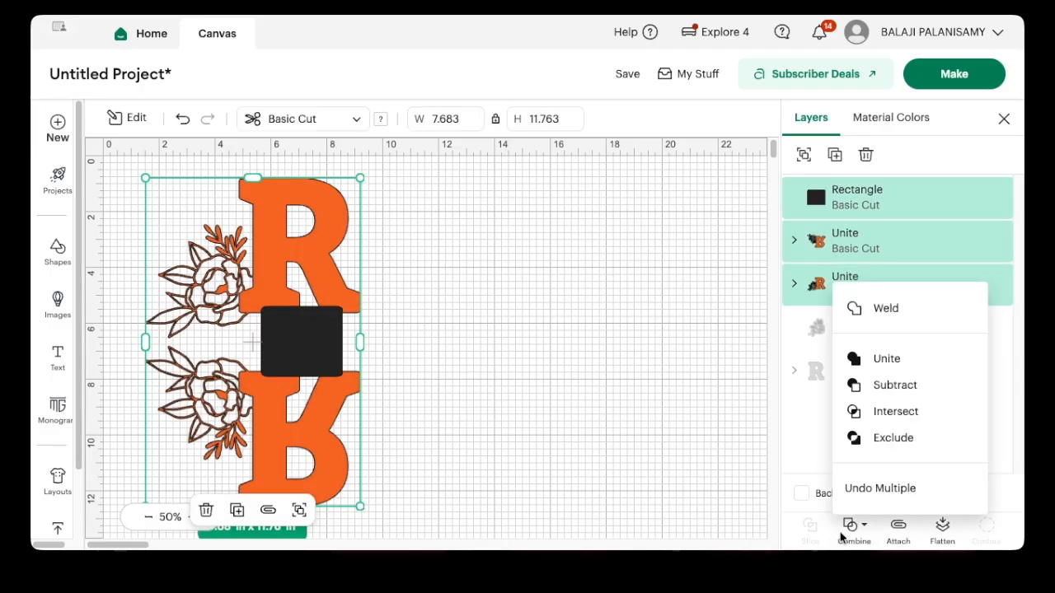
{"action": "left_click", "coordinate": [860, 360]}
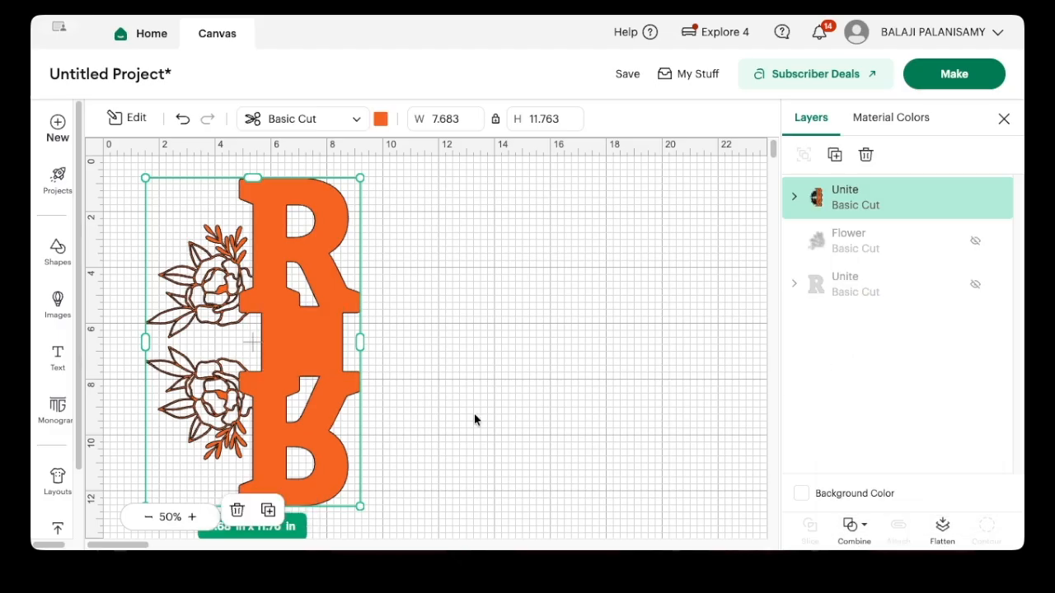
{"action": "left_click", "coordinate": [497, 454]}
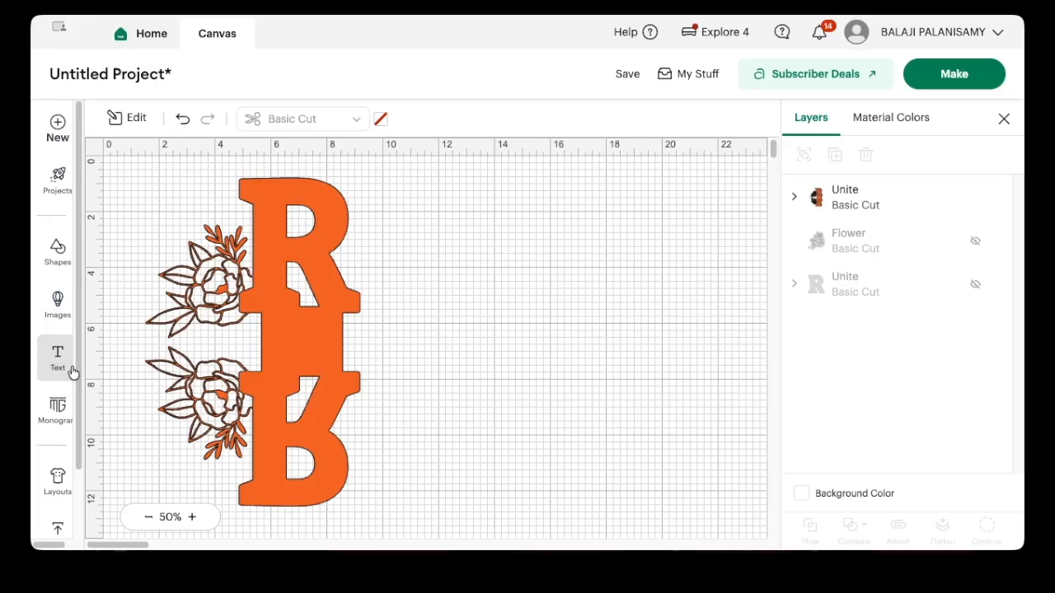
Add a score line, rotate it horizontal, lengthen it to about 2.86 in, and place it where the upper R meets the rectangle.
{"action": "left_click", "coordinate": [68, 272]}
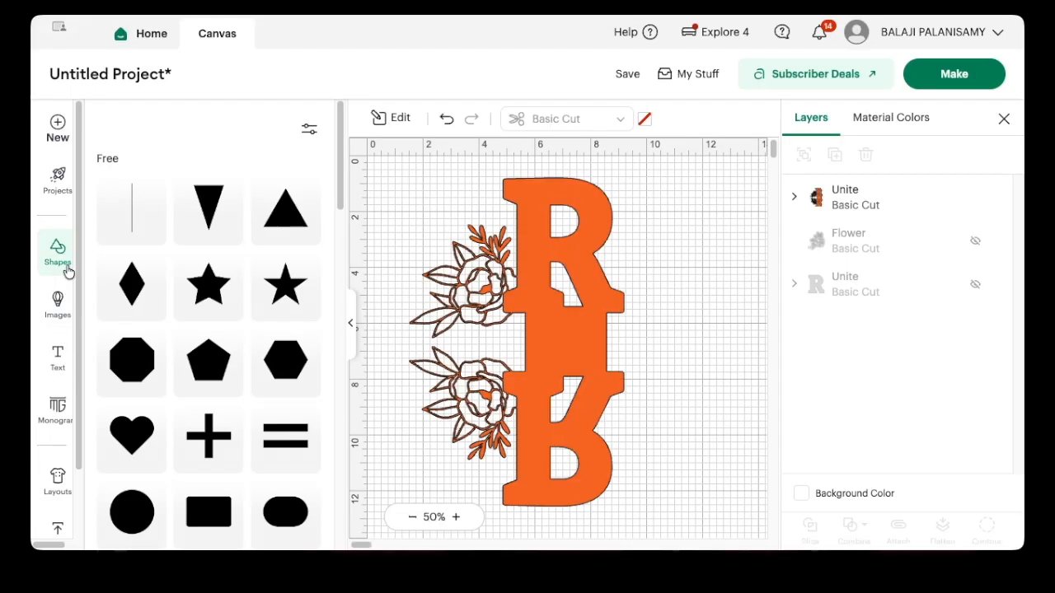
{"action": "left_click", "coordinate": [136, 238]}
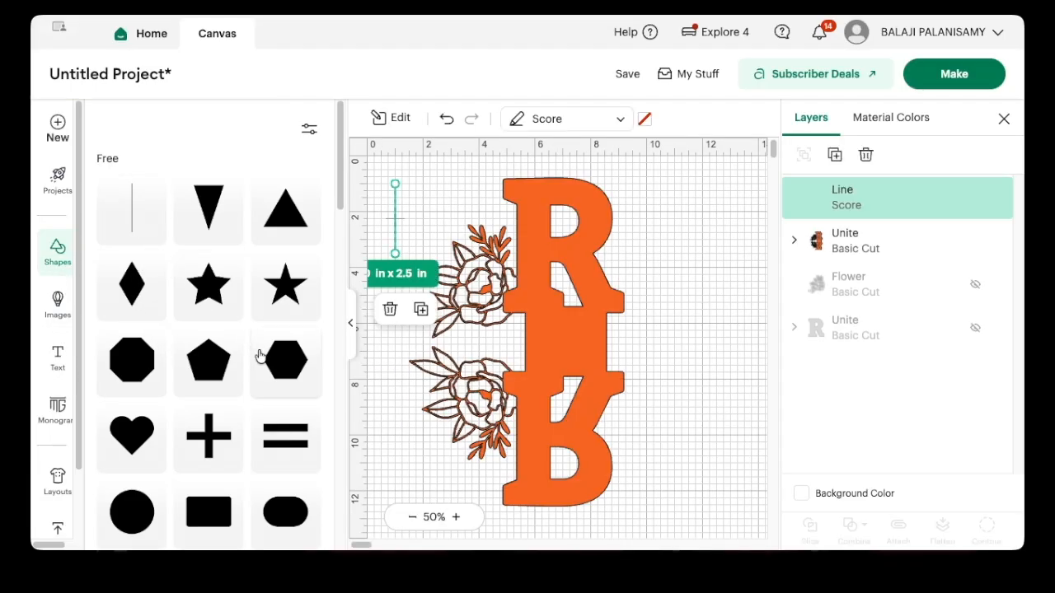
{"action": "left_click", "coordinate": [350, 347]}
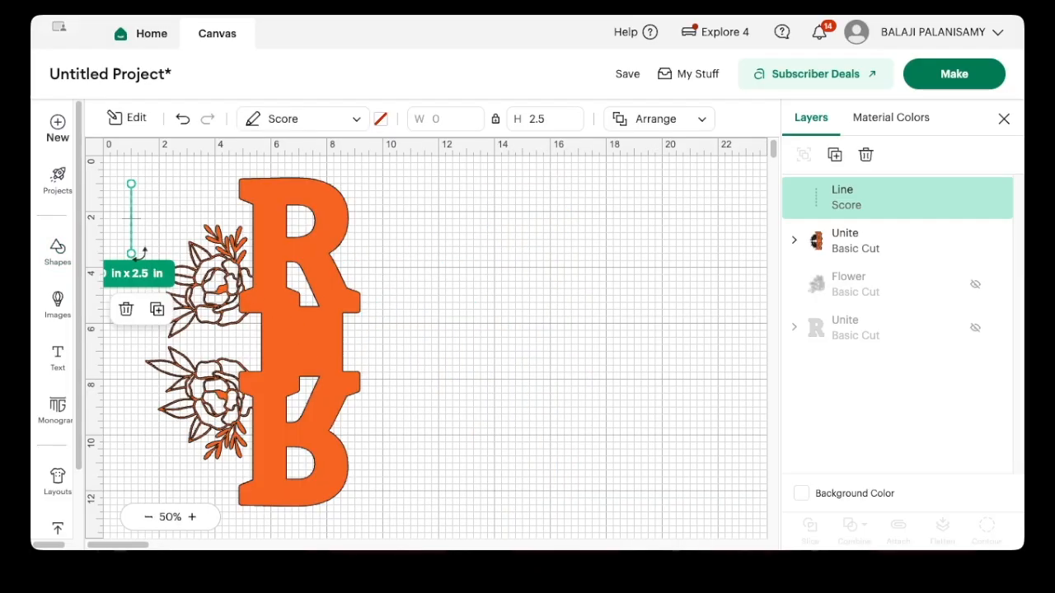
{"action": "left_click_drag", "start_coordinate": [142, 257], "coordinate": [204, 199]}
{"action": "left_click", "coordinate": [117, 258]}
{"action": "left_click_drag", "start_coordinate": [134, 221], "coordinate": [338, 315]}
{"action": "left_click", "coordinate": [417, 329]}
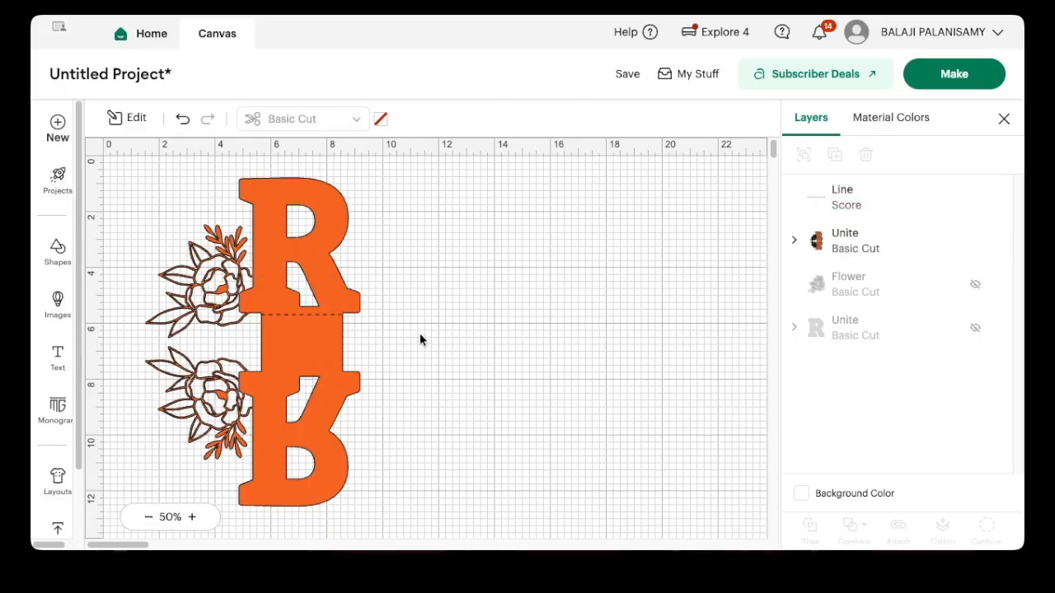
Duplicate the horizontal score line and place the copy over the first one beneath the upper R.
{"action": "key", "text": "super+v"}
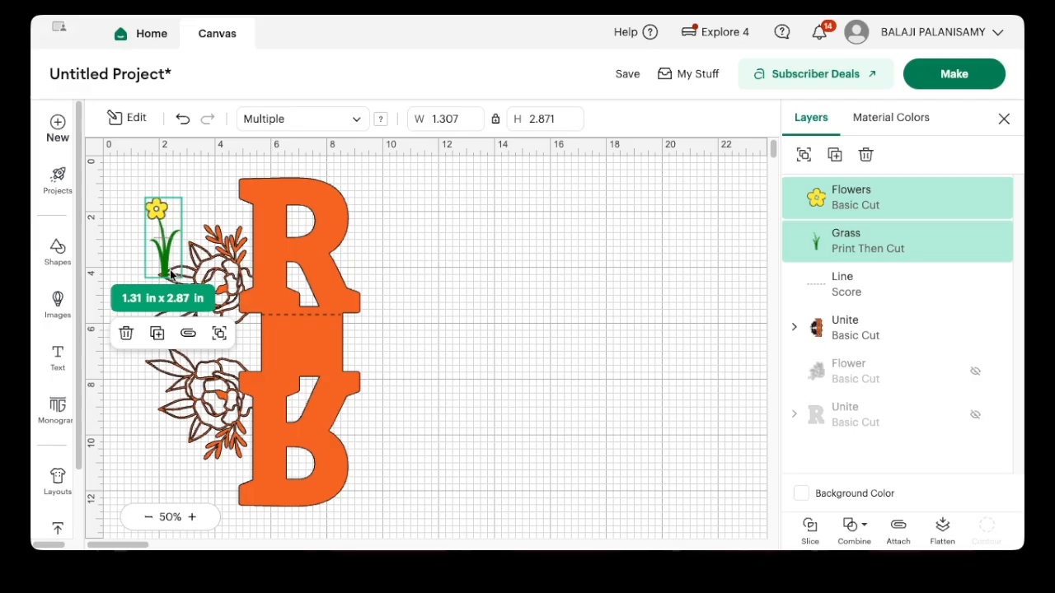
{"action": "key", "text": "Delete"}
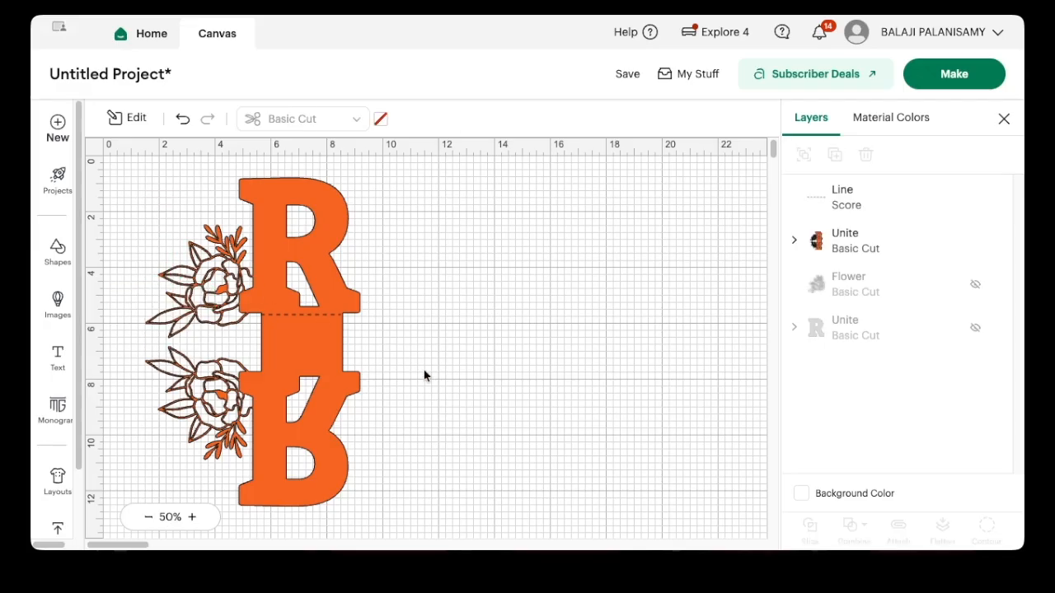
{"action": "left_click", "coordinate": [329, 316]}
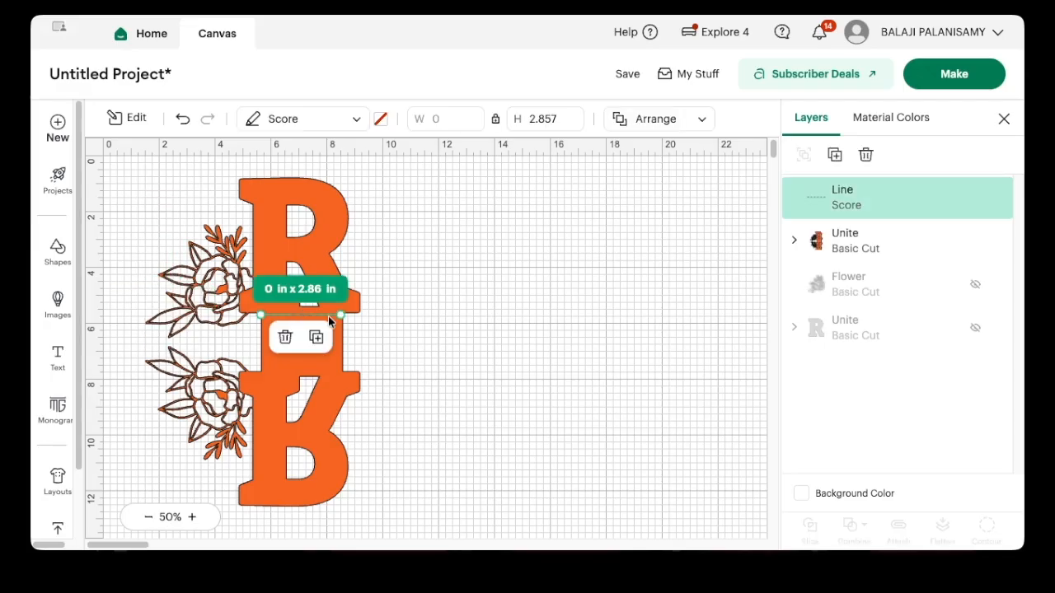
{"action": "key", "text": "super+d"}
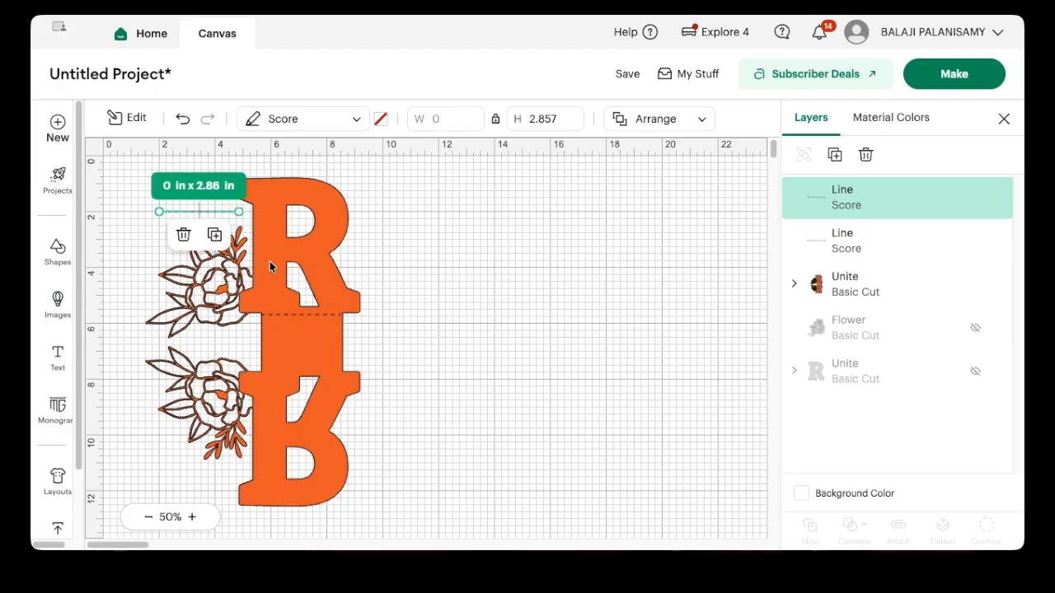
{"action": "left_click_drag", "start_coordinate": [221, 216], "coordinate": [322, 314]}
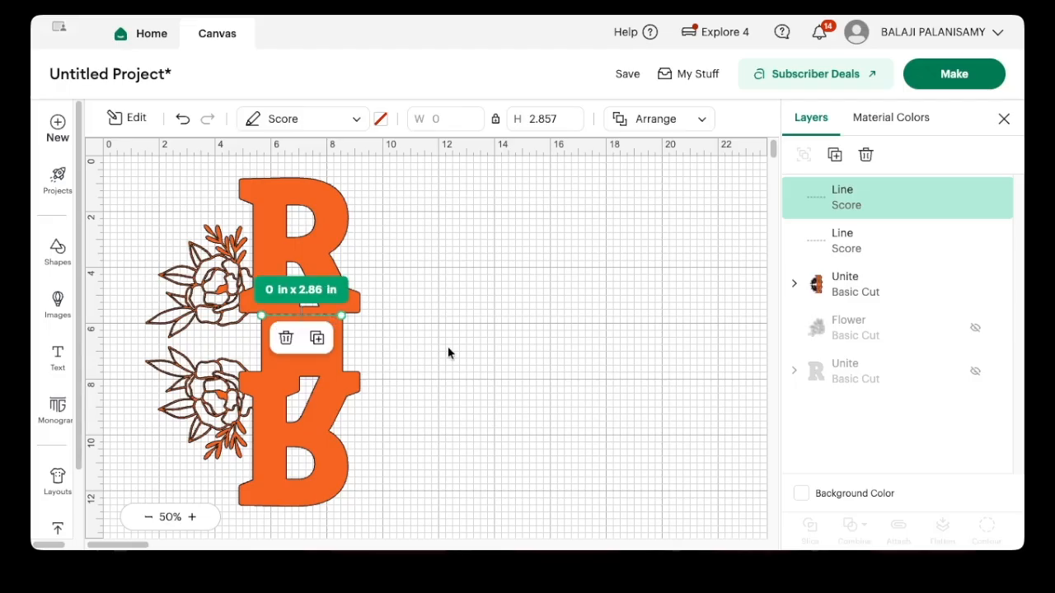
{"action": "left_click", "coordinate": [425, 361]}
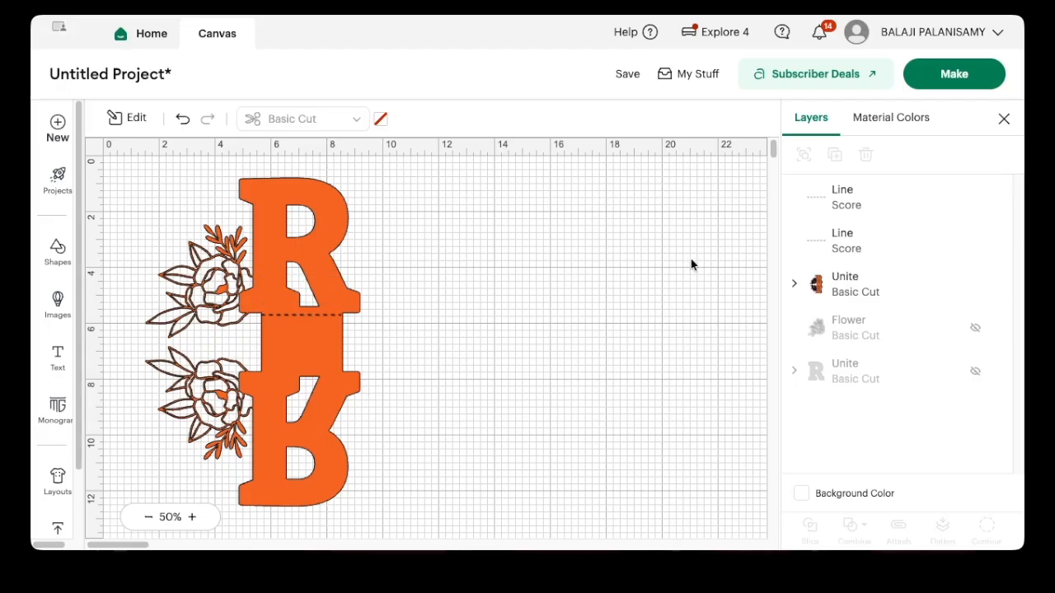
Duplicate both score lines together and place the copies where the rectangle meets the lower mirrored R.
{"action": "left_click", "coordinate": [837, 197]}
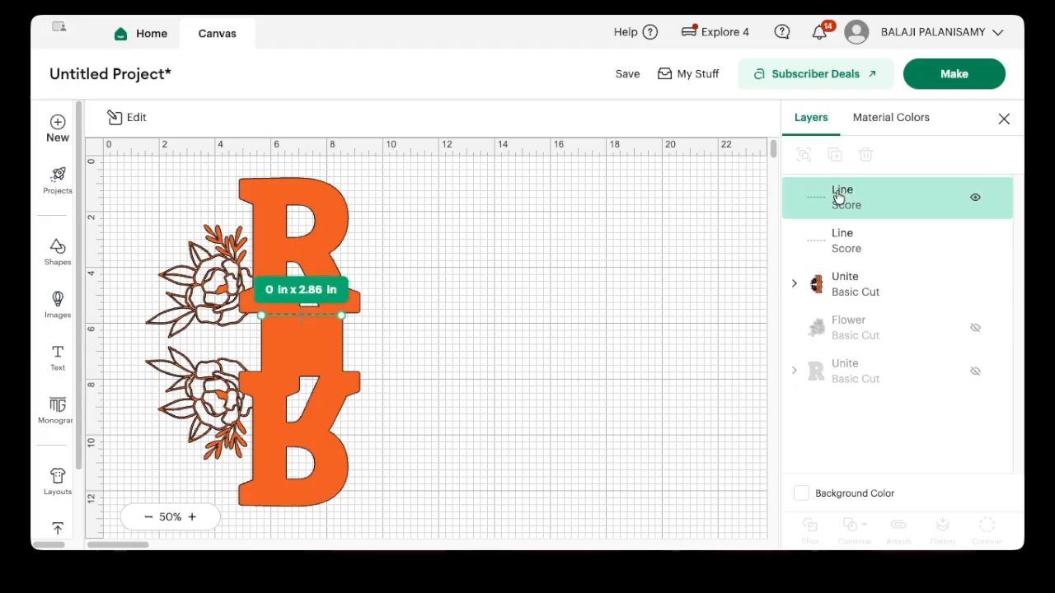
{"action": "left_click", "coordinate": [838, 240], "text": "shift"}
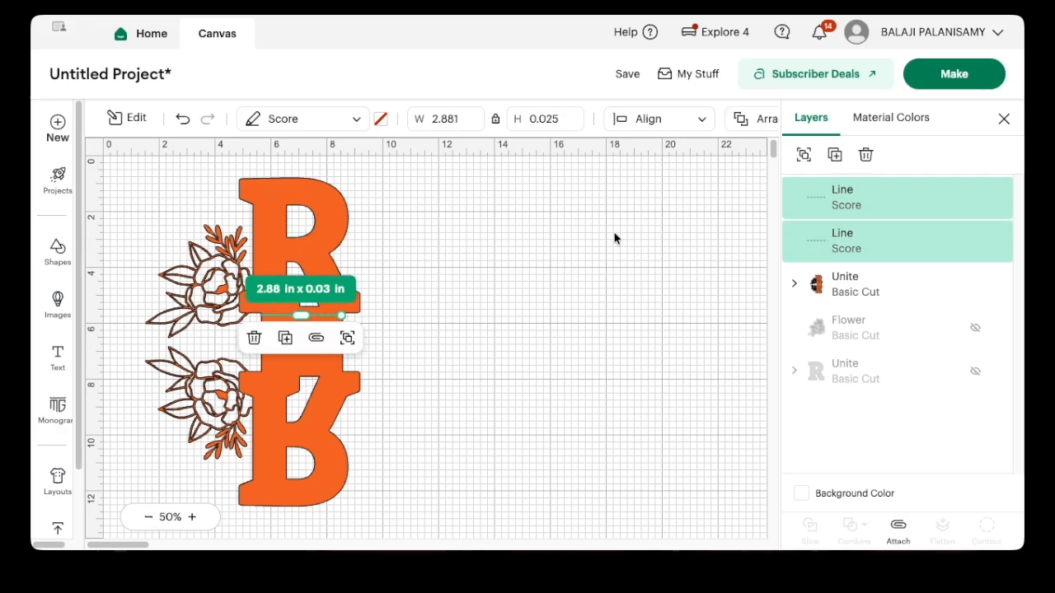
{"action": "key", "text": "ctrl+d"}
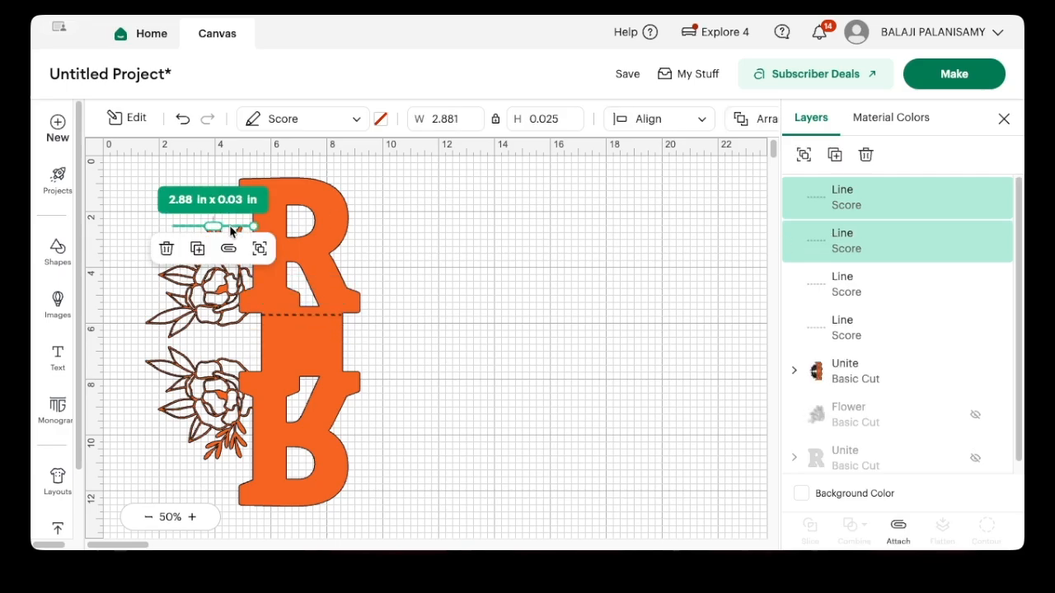
{"action": "left_click_drag", "start_coordinate": [231, 225], "coordinate": [320, 369]}
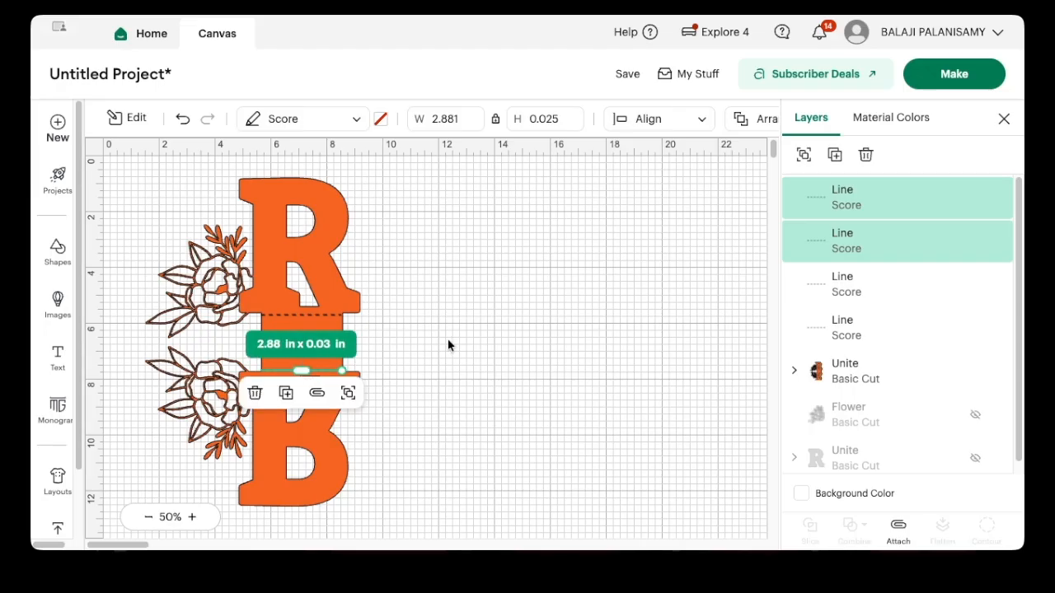
{"action": "left_click", "coordinate": [450, 346]}
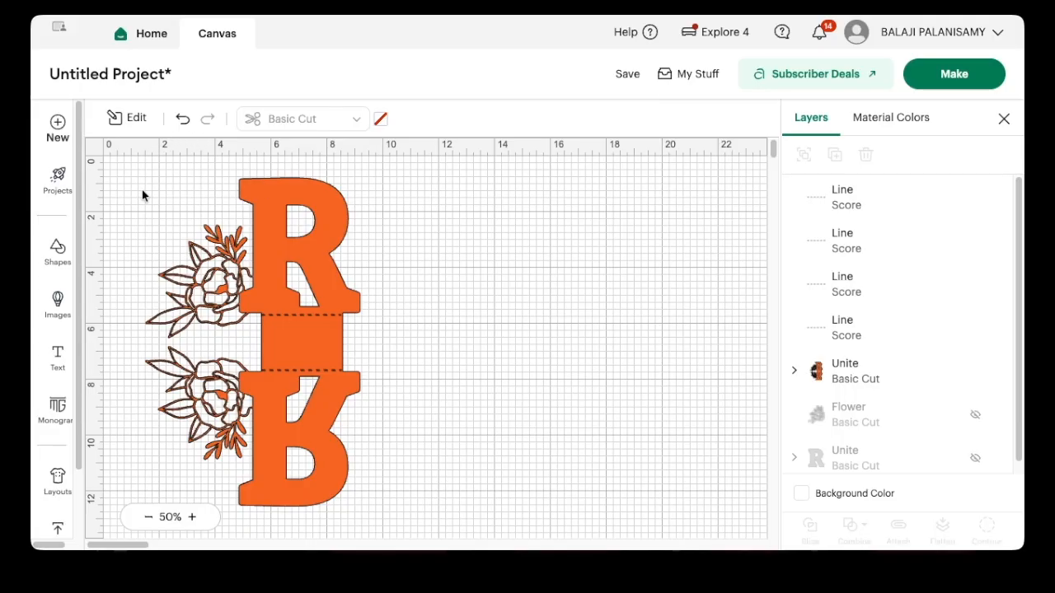
Attach the four score lines to the united monogram shape and move the attached piece to the canvas origin.
{"action": "left_click_drag", "start_coordinate": [134, 173], "coordinate": [461, 527]}
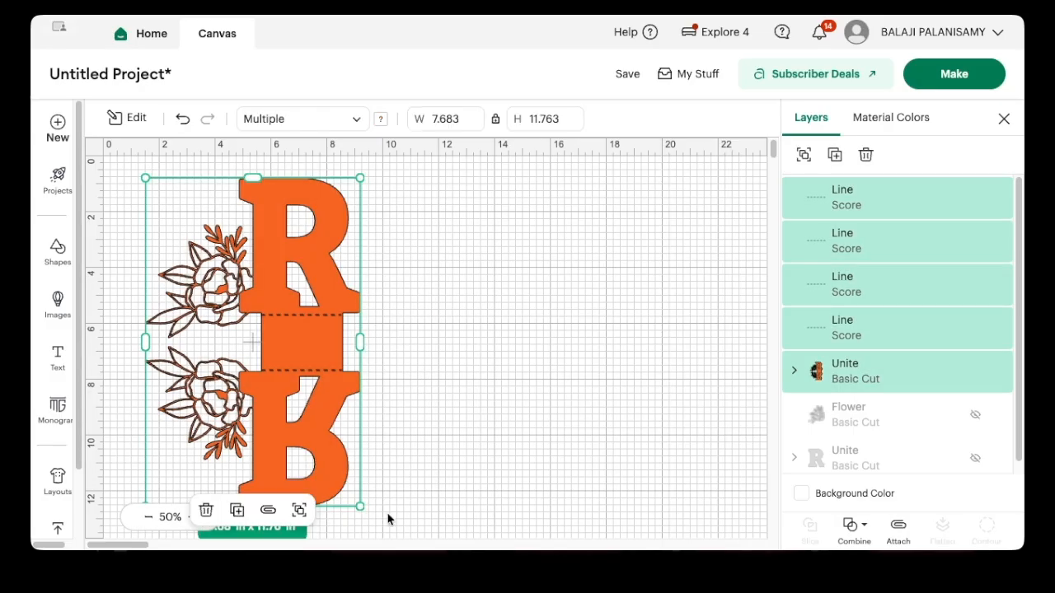
{"action": "left_click", "coordinate": [263, 512]}
{"action": "left_click", "coordinate": [483, 393]}
{"action": "left_click_drag", "start_coordinate": [303, 270], "coordinate": [260, 250]}
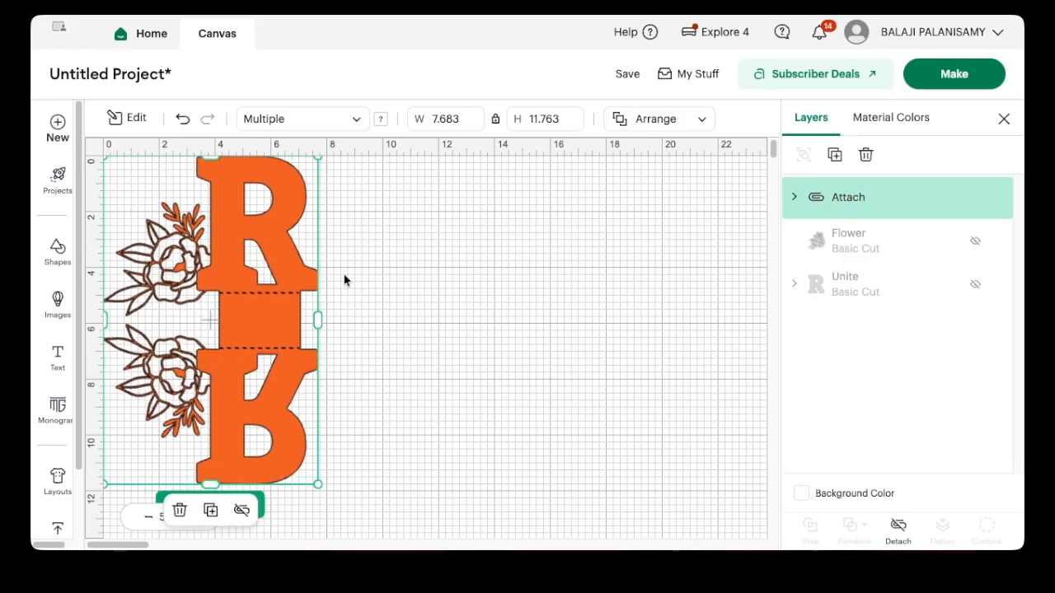
Stretch the attached monogram to about 8 in wide and 12 in tall, checking its edges against the canvas grid.
{"action": "scroll", "coordinate": [396, 299], "scroll_direction": "down", "scroll_amount": 1}
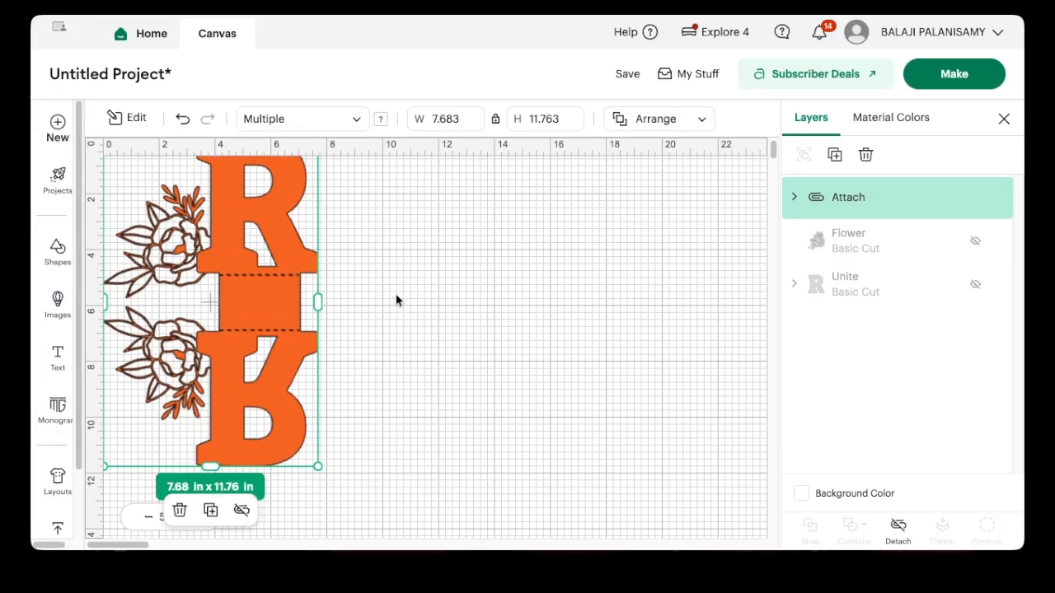
{"action": "left_click_drag", "start_coordinate": [211, 466], "coordinate": [210, 472]}
{"action": "left_click_drag", "start_coordinate": [318, 307], "coordinate": [328, 305]}
{"action": "left_click", "coordinate": [226, 533]}
{"action": "left_click", "coordinate": [192, 517]}
{"action": "left_click", "coordinate": [195, 517]}
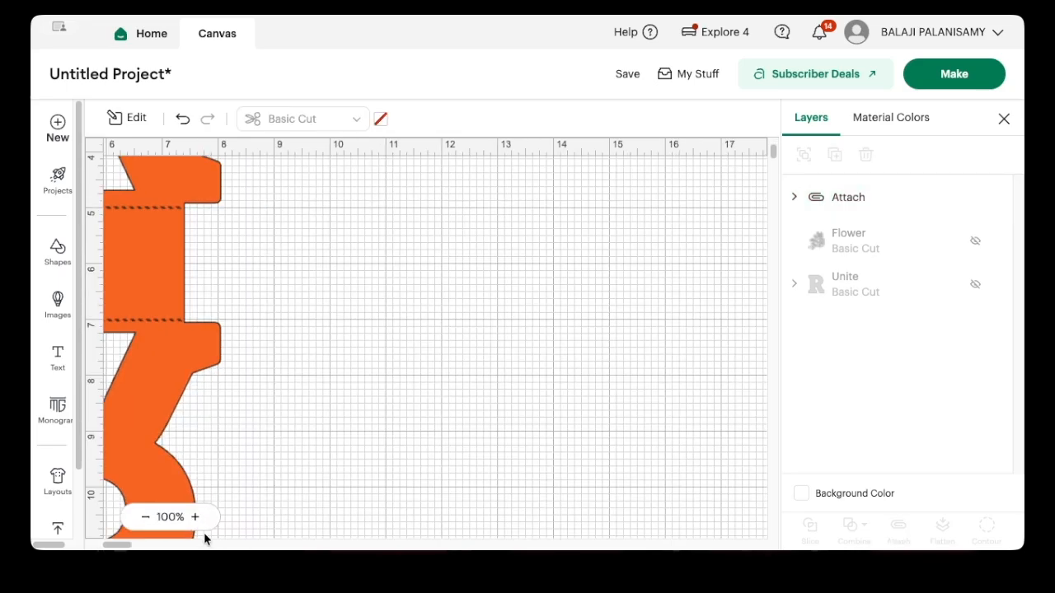
{"action": "scroll", "coordinate": [456, 341], "scroll_direction": "left", "scroll_amount": 5}
{"action": "scroll", "coordinate": [456, 342], "scroll_direction": "up", "scroll_amount": 4}
{"action": "scroll", "coordinate": [329, 412], "scroll_direction": "down", "scroll_amount": 10}
{"action": "scroll", "coordinate": [210, 500], "scroll_direction": "down", "scroll_amount": 5}
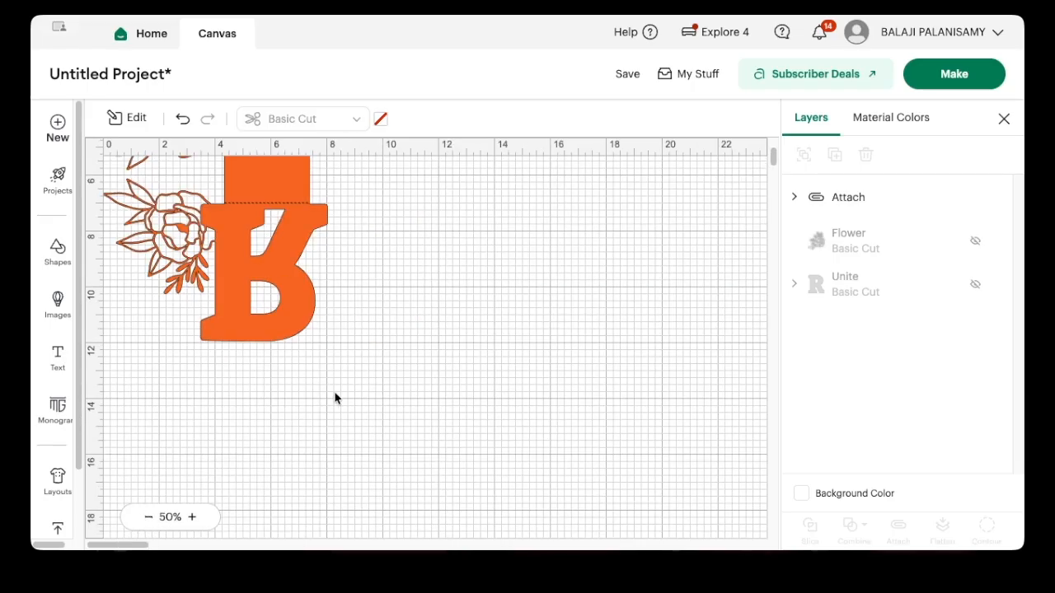
Save the project under the name "Alphabet holder".
{"action": "triple_click", "coordinate": [108, 73]}
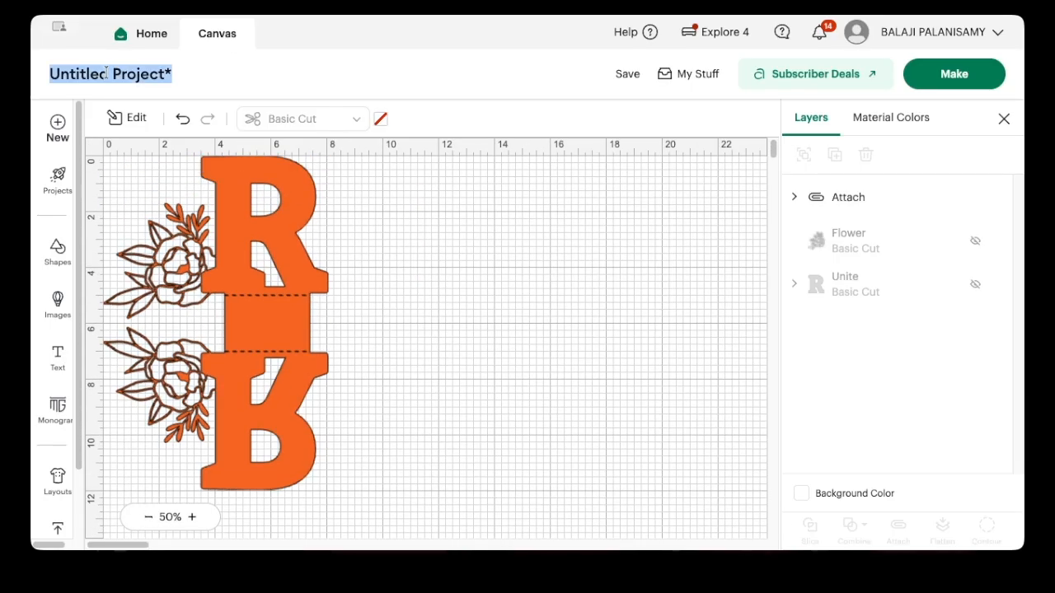
{"action": "left_click", "coordinate": [628, 74]}
{"action": "triple_click", "coordinate": [428, 118]}
{"action": "type", "text": "Alphabet holder"}
{"action": "left_click", "coordinate": [756, 278]}
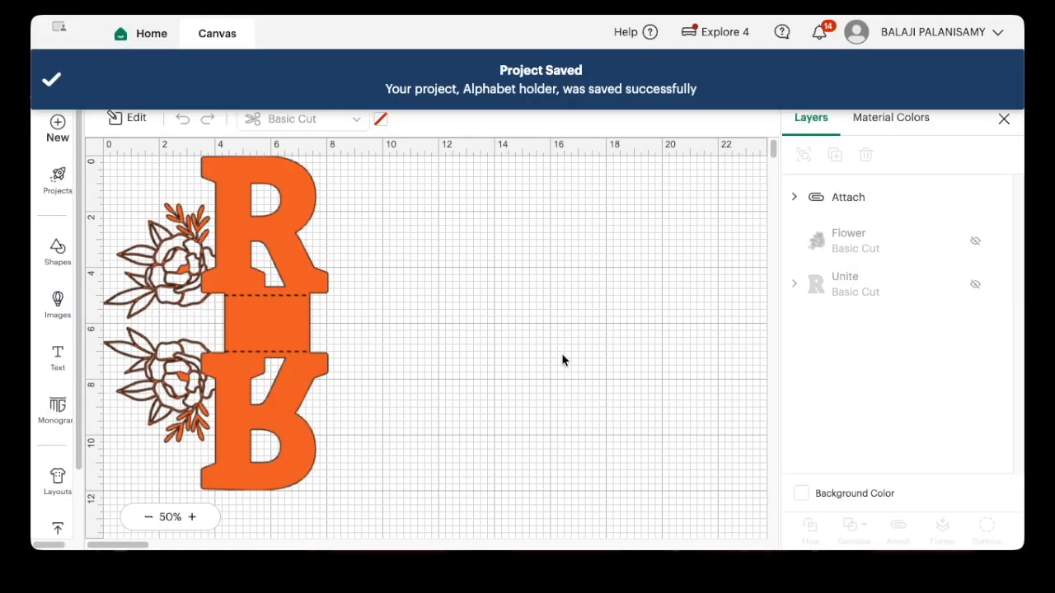